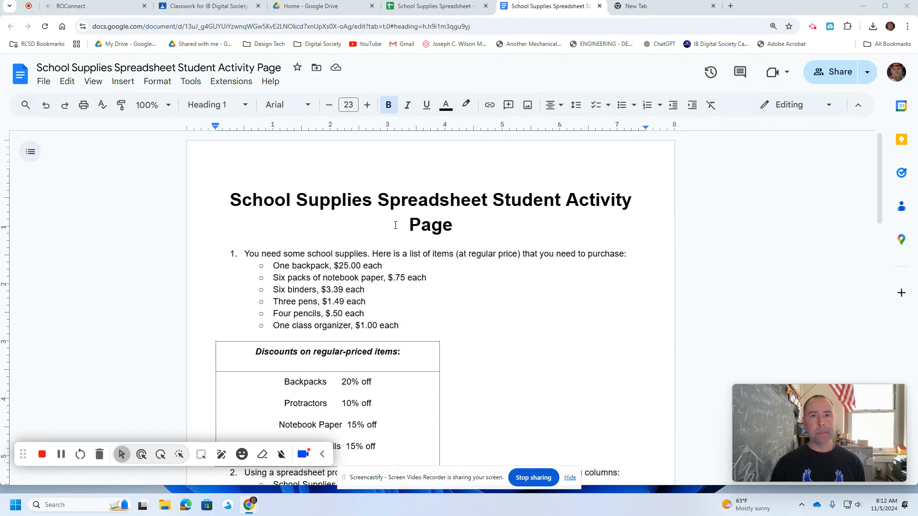
Step: Switch to Google Drive and create a new blank Google Sheets spreadsheet
click(430, 6)
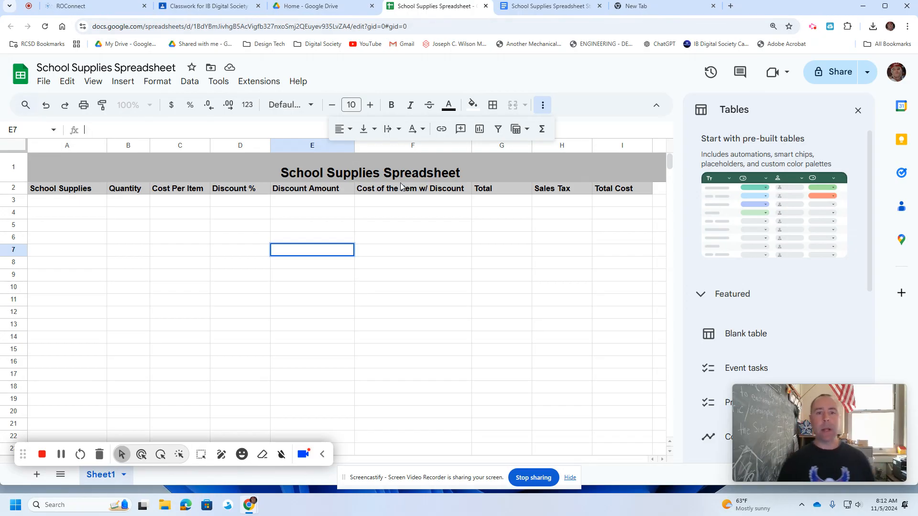
click(314, 7)
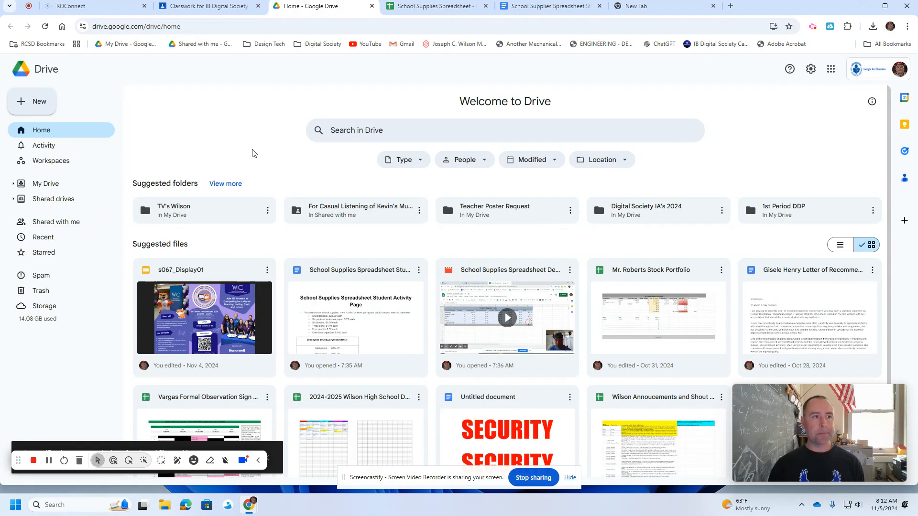
click(36, 105)
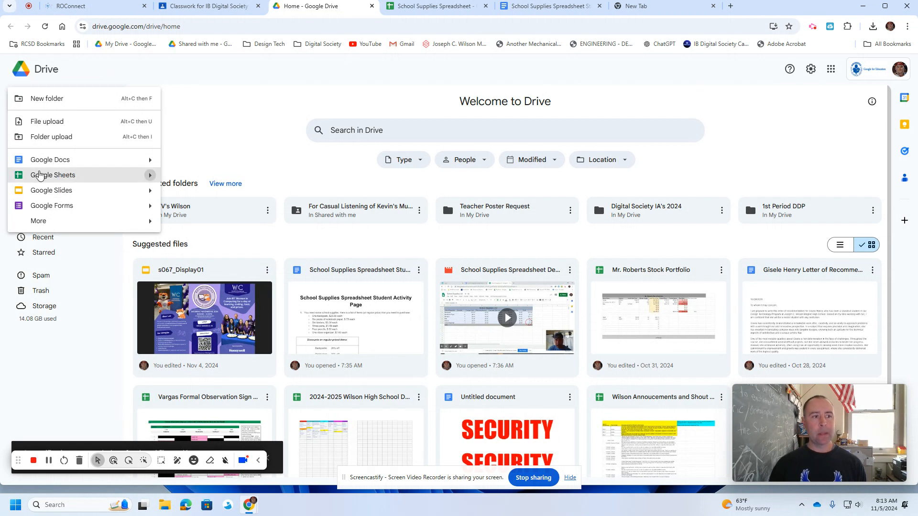
click(47, 176)
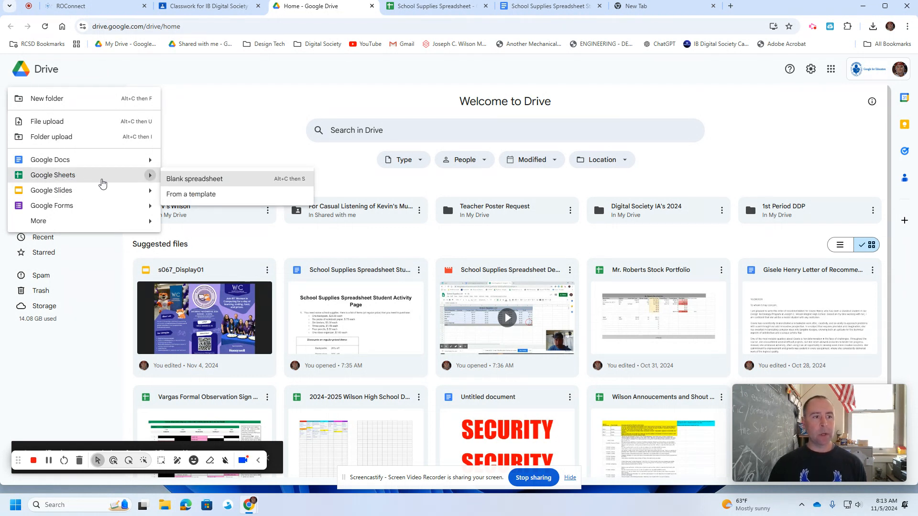
click(123, 176)
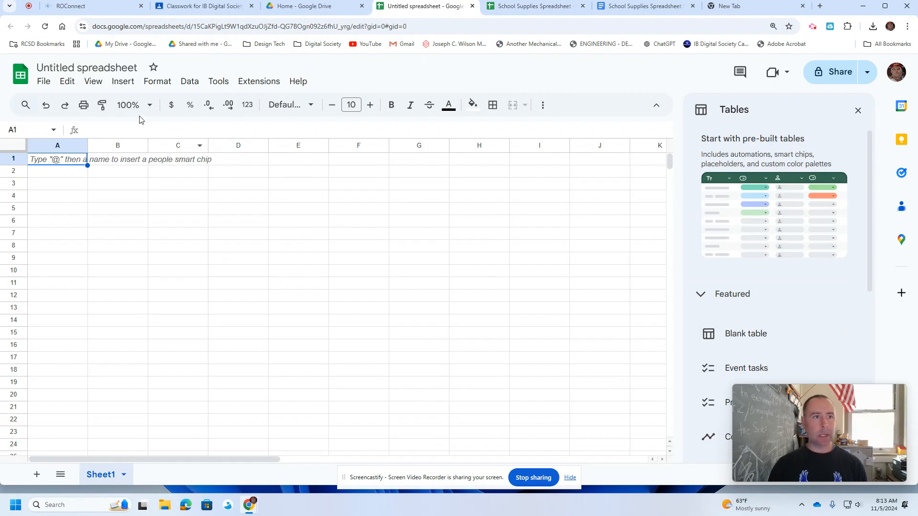
Step: Rename the untitled spreadsheet file as "School Supplies Spreadsheet"
click(86, 69)
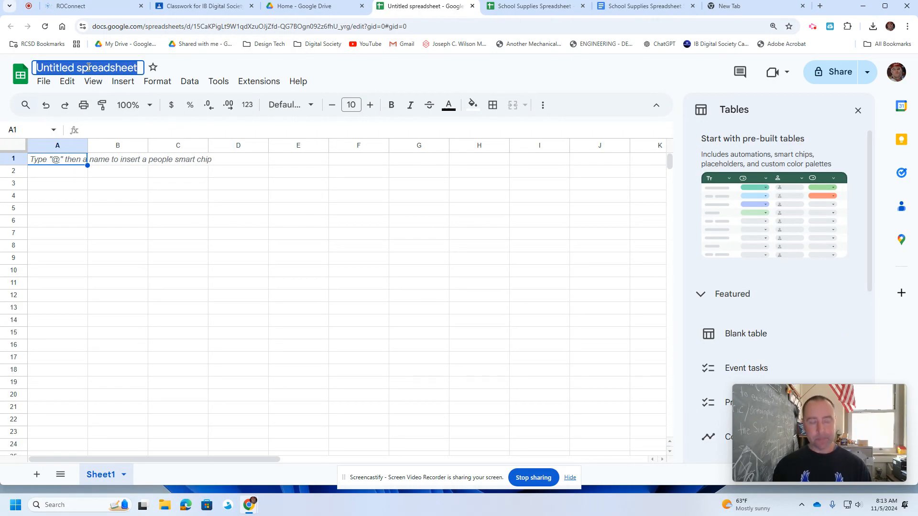
text(Sch)
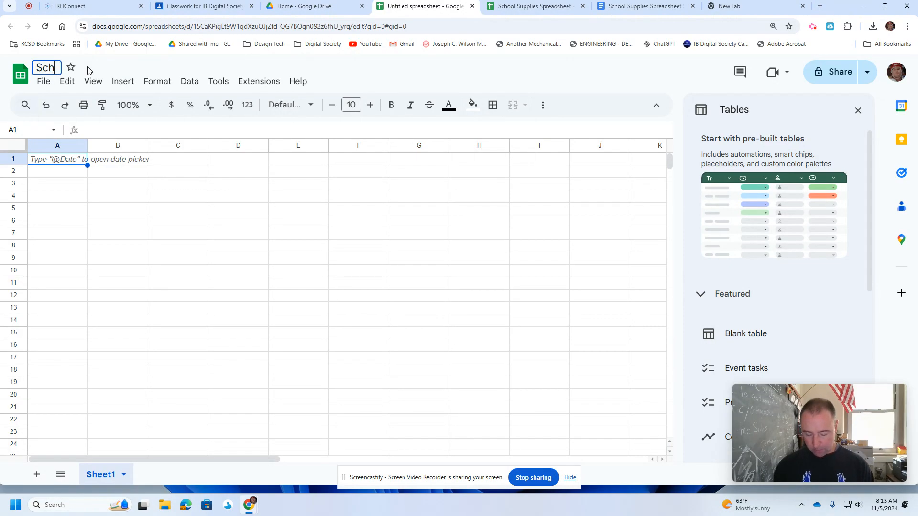
text(ool Supp)
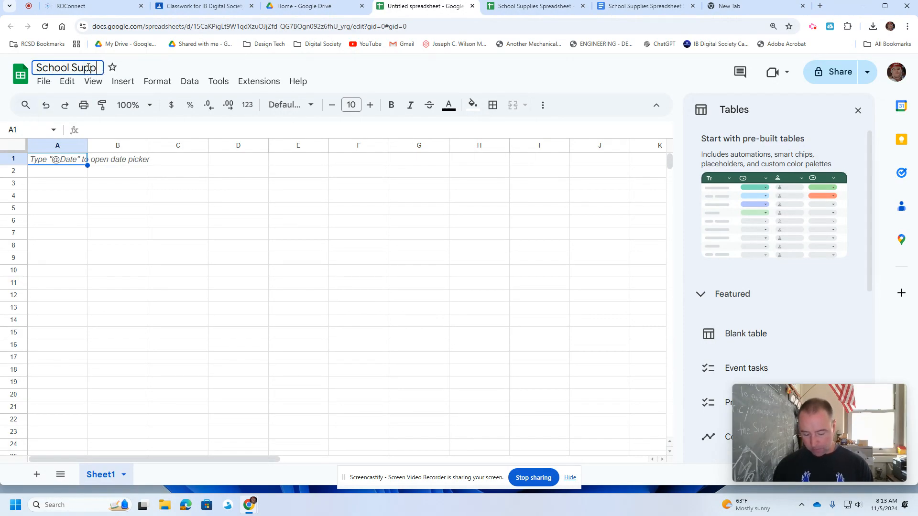
text(lies S)
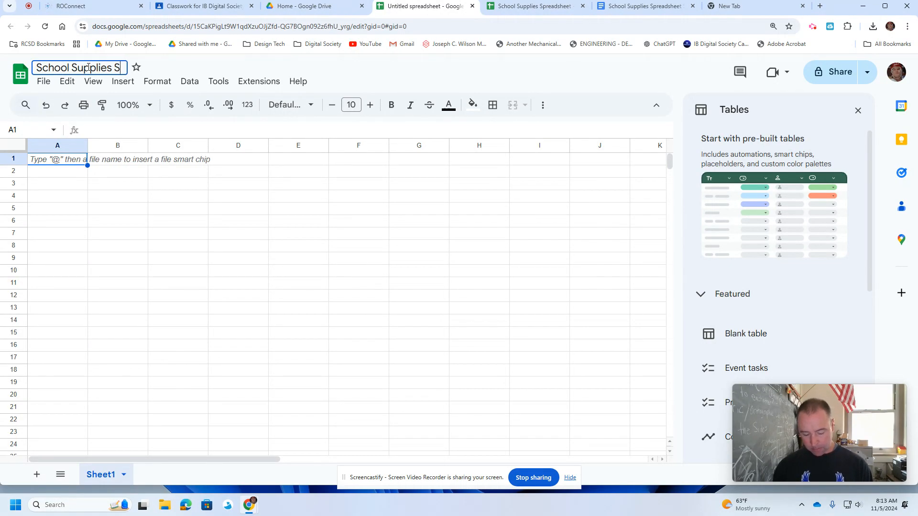
text(pread)
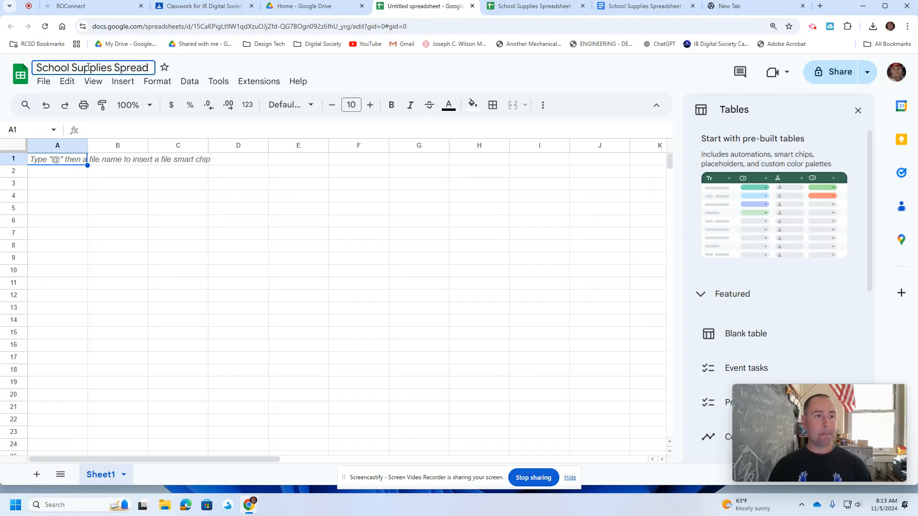
text(sheet)
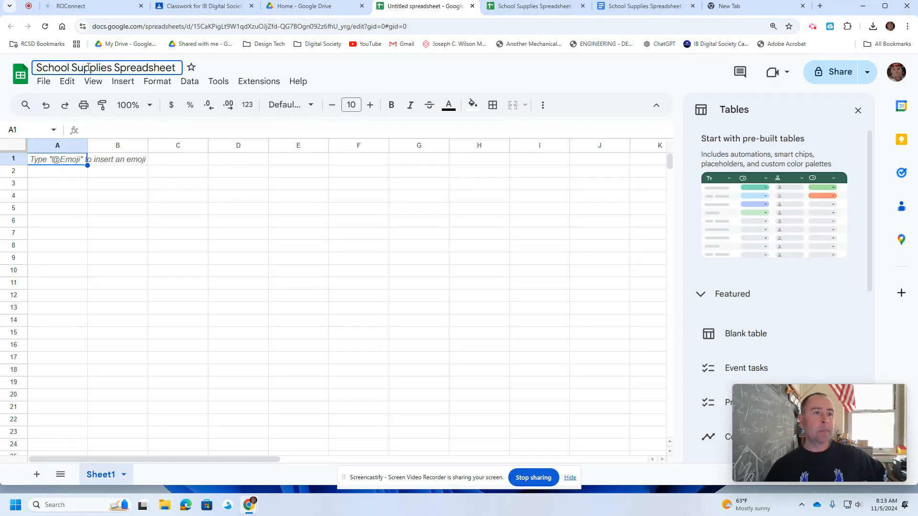
click(233, 163)
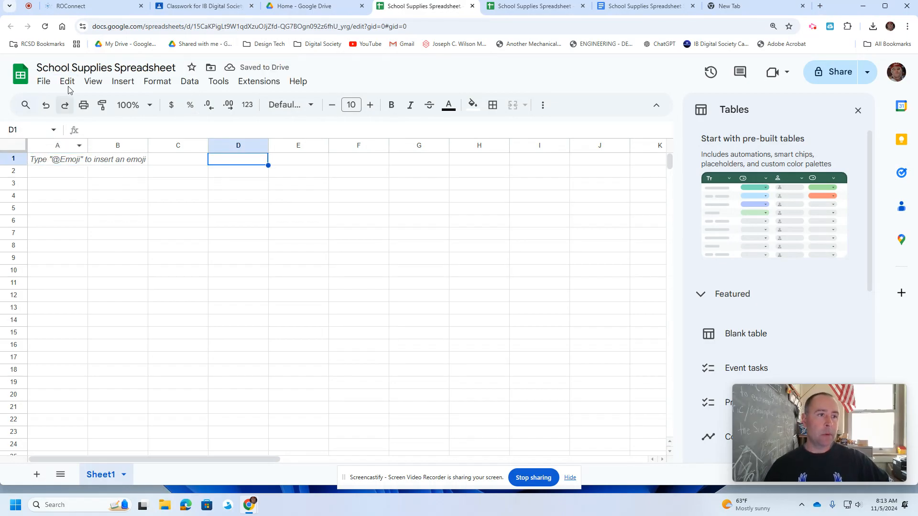
Step: Merge all cells in the range A1:J1 into one title cell
drag(36, 164, 609, 166)
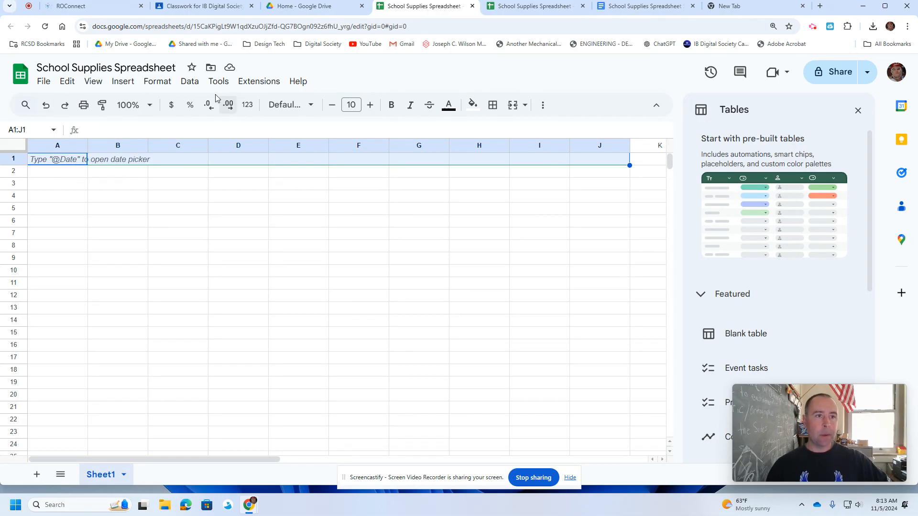
click(155, 82)
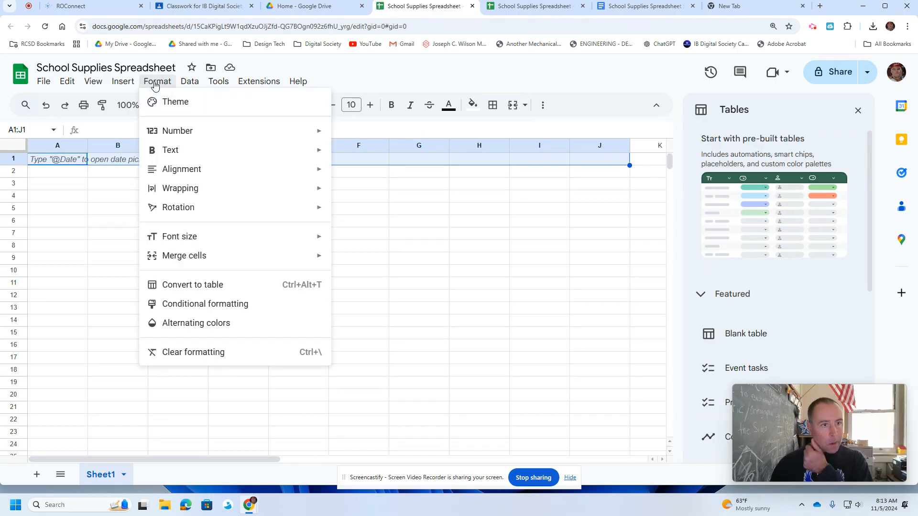
mouse_move(188, 257)
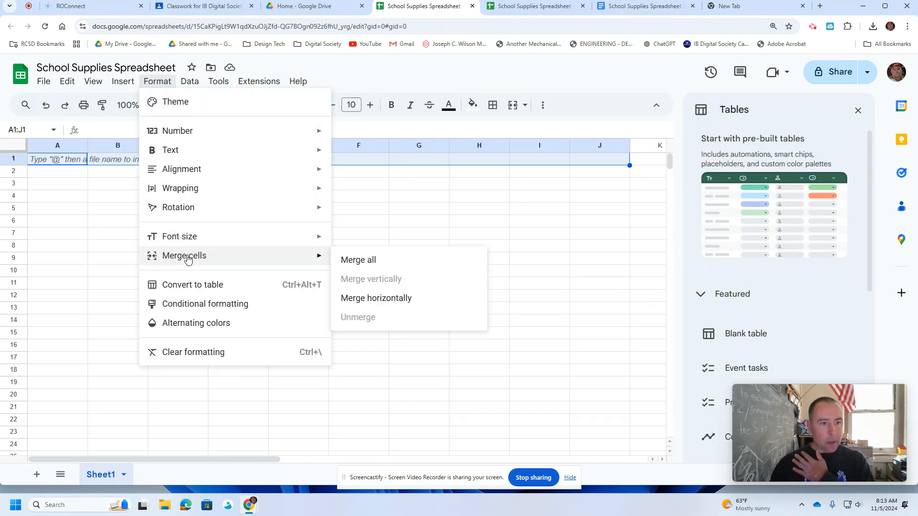
click(383, 260)
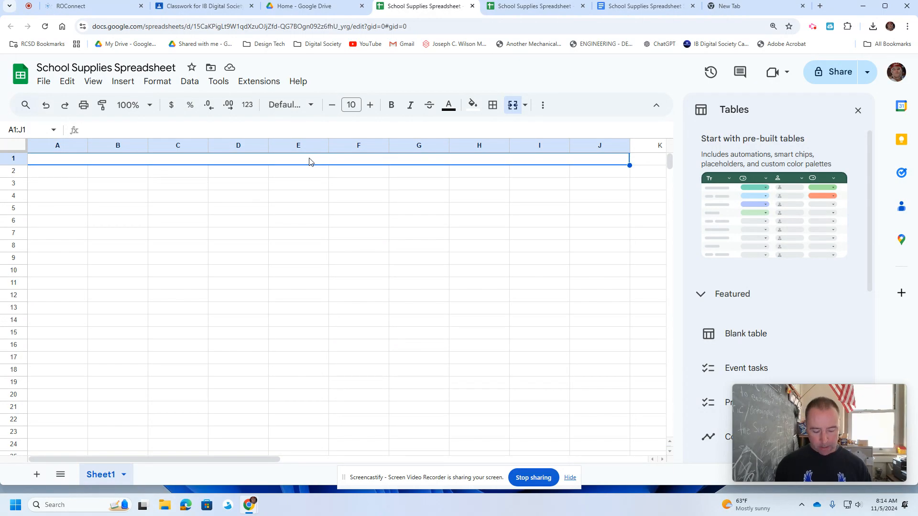
Step: Enter the title "School Supplies Spreadsheet" in the merged cell of row 1
text(S)
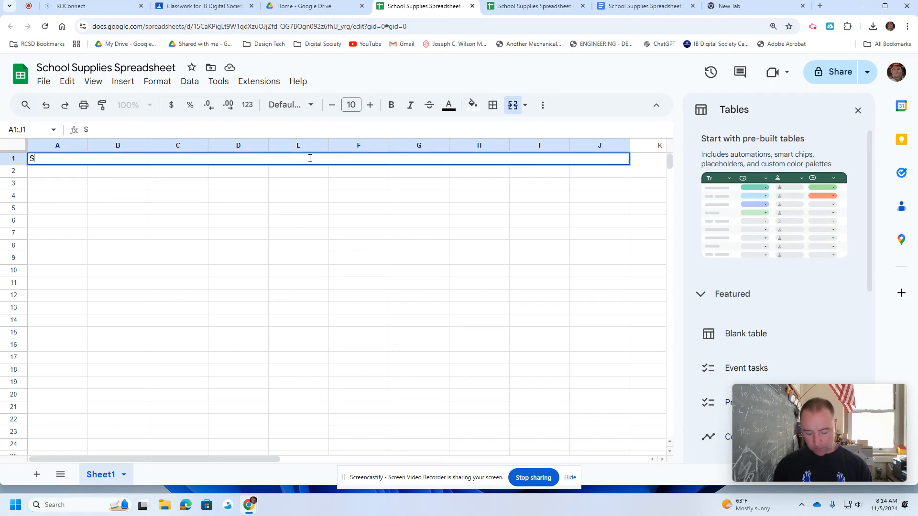
text(choo Spreadsheet)
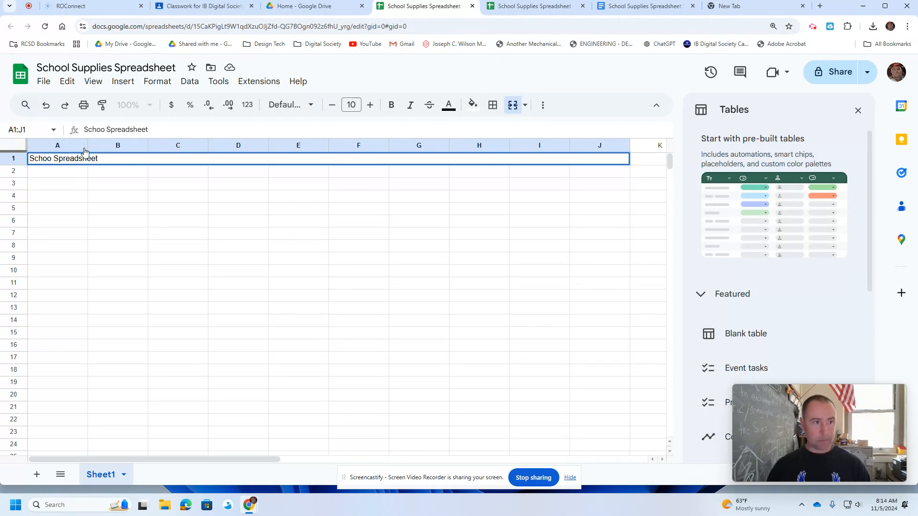
click(52, 159)
text(l)
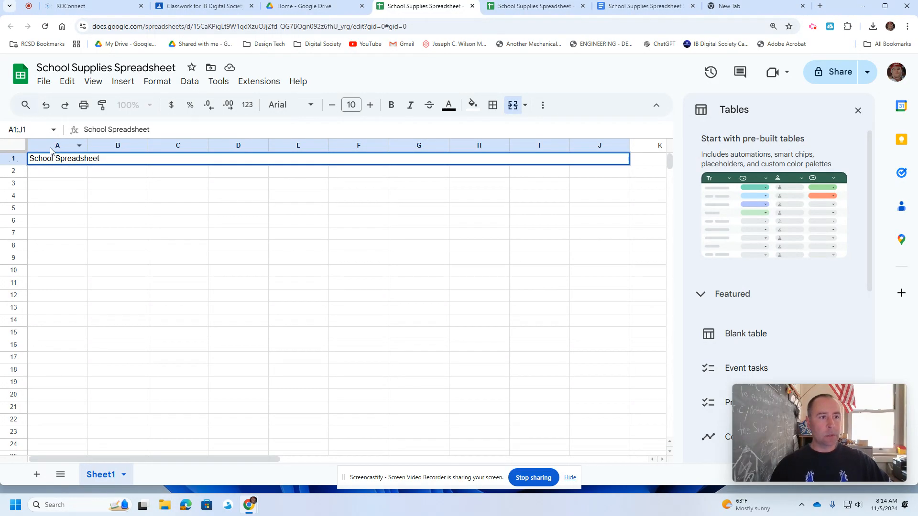
text(Supplies)
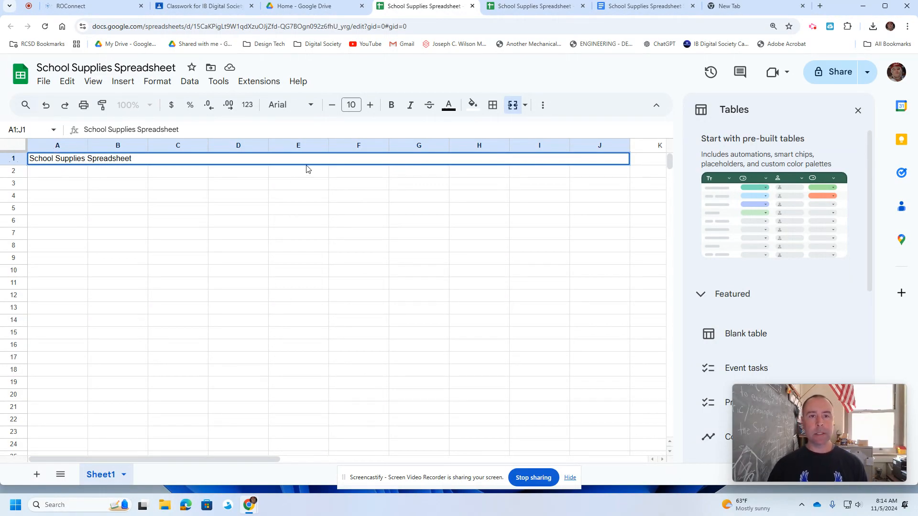
Step: Fill the merged title cell with dark gray and center its text horizontally
click(477, 107)
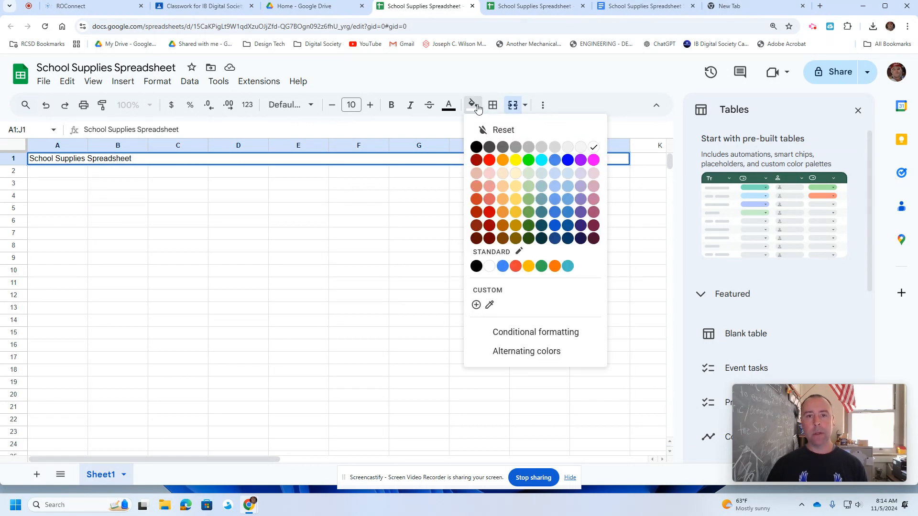
click(517, 147)
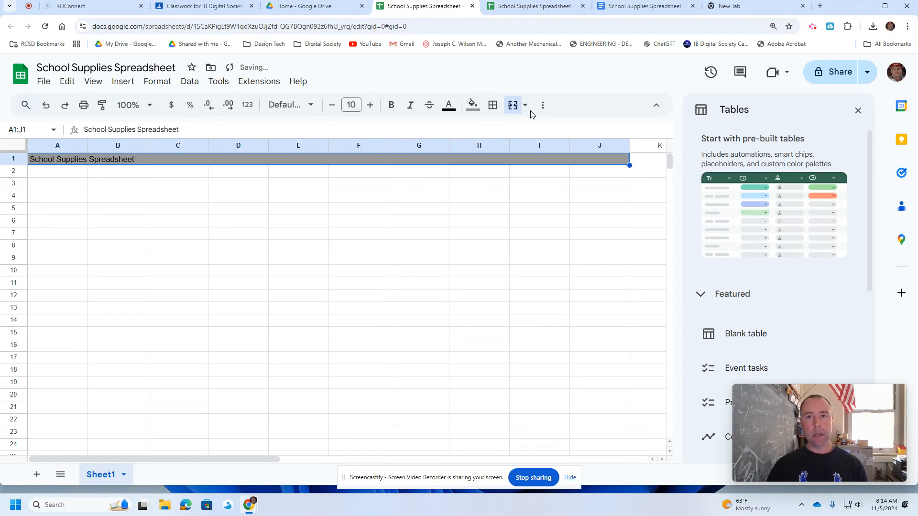
click(543, 105)
click(344, 129)
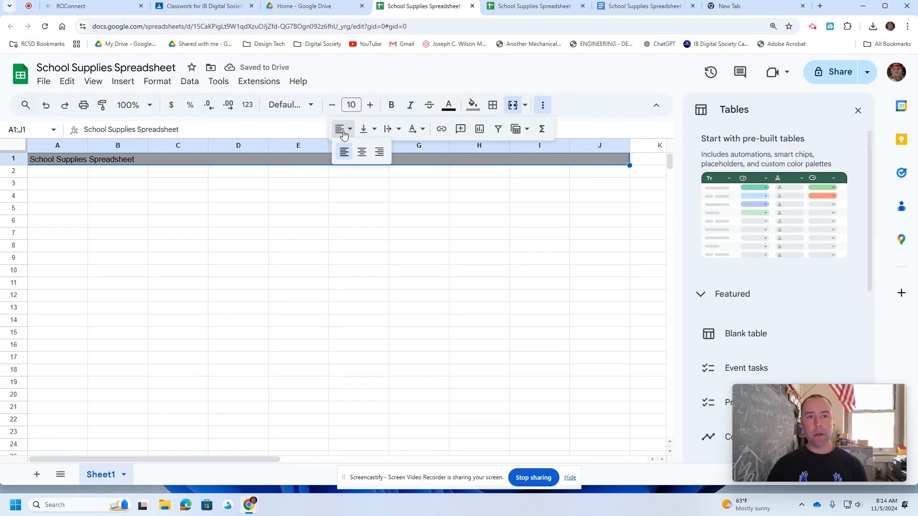
click(362, 153)
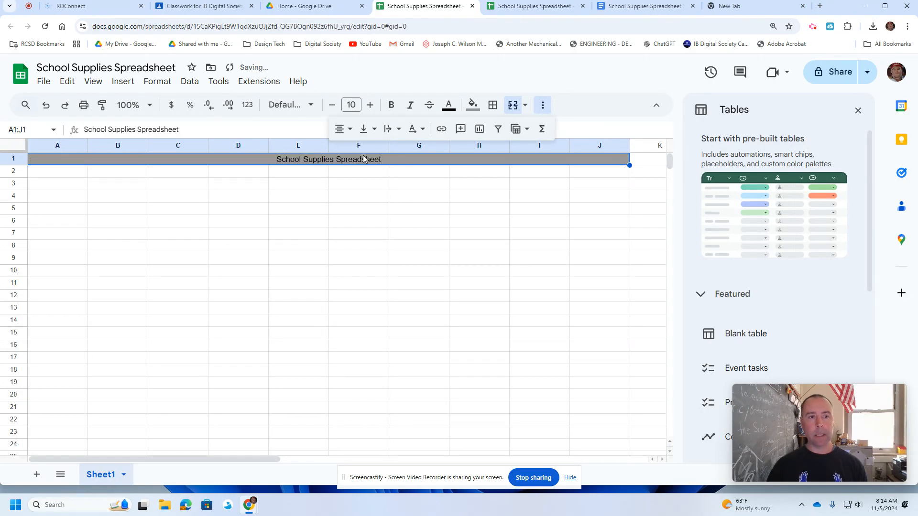
Step: Format the title text as bold at font size 16 and make row 1 taller
double_click(399, 158)
drag(383, 158, 276, 158)
click(370, 105)
click(370, 105)
click(370, 105)
click(371, 105)
click(370, 105)
click(370, 105)
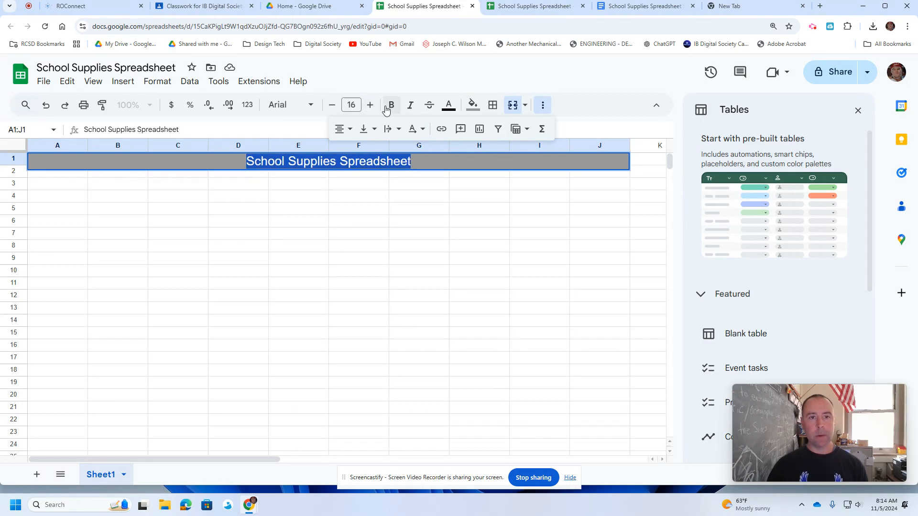
click(391, 106)
click(414, 210)
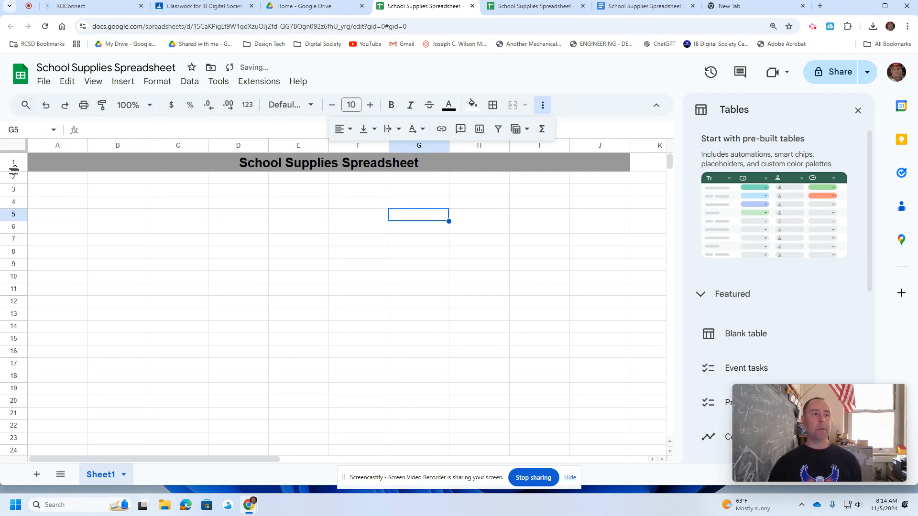
drag(13, 171, 13, 181)
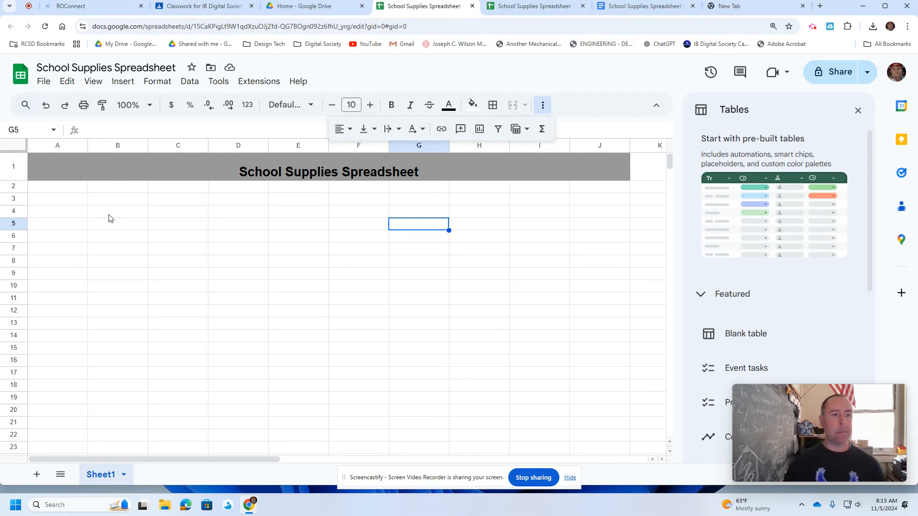
Step: Enter a School Supplies column heading in cell A2 and widen column A
click(69, 193)
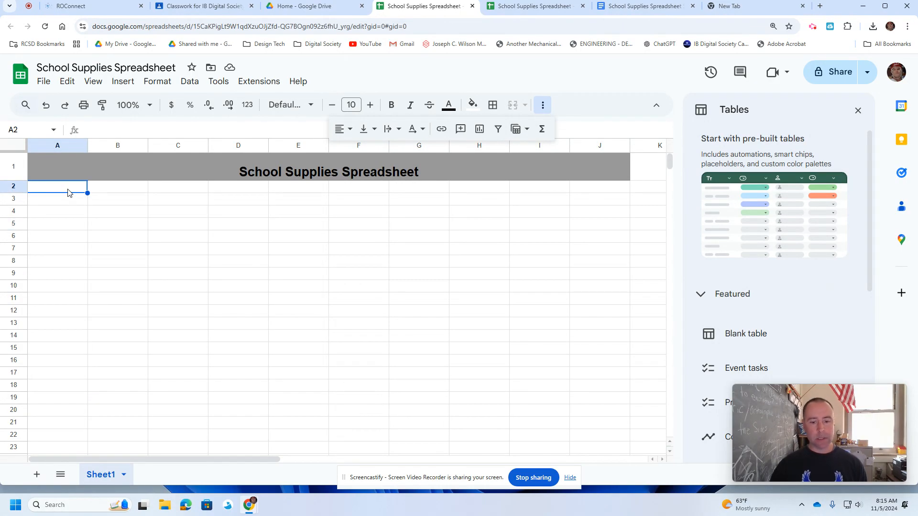
text(S)
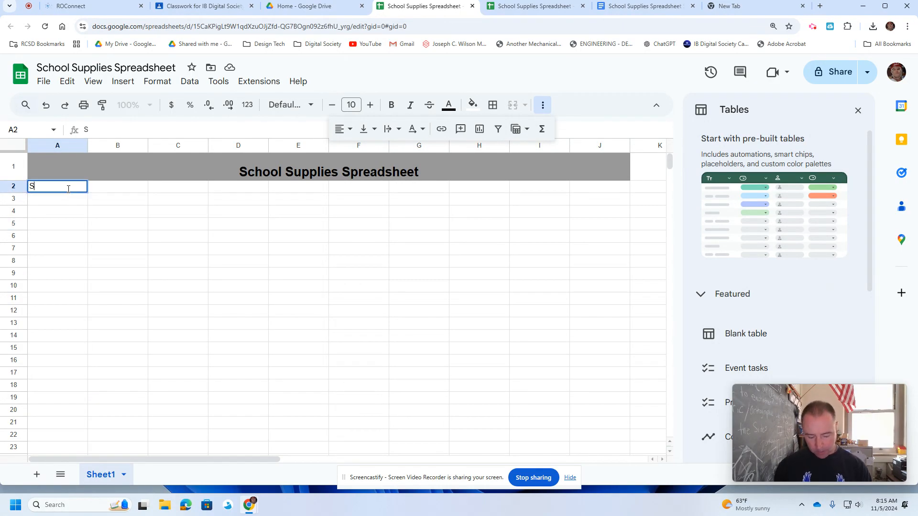
text(chool Supplies)
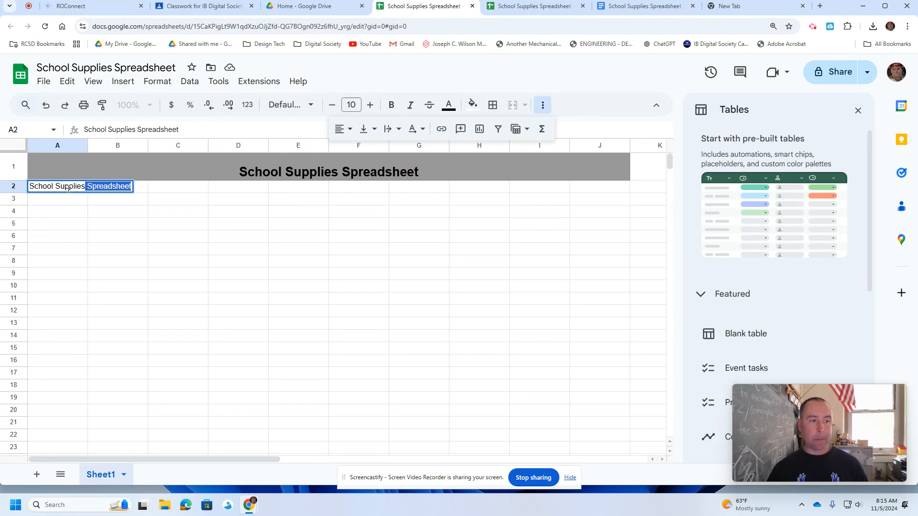
key(Tab)
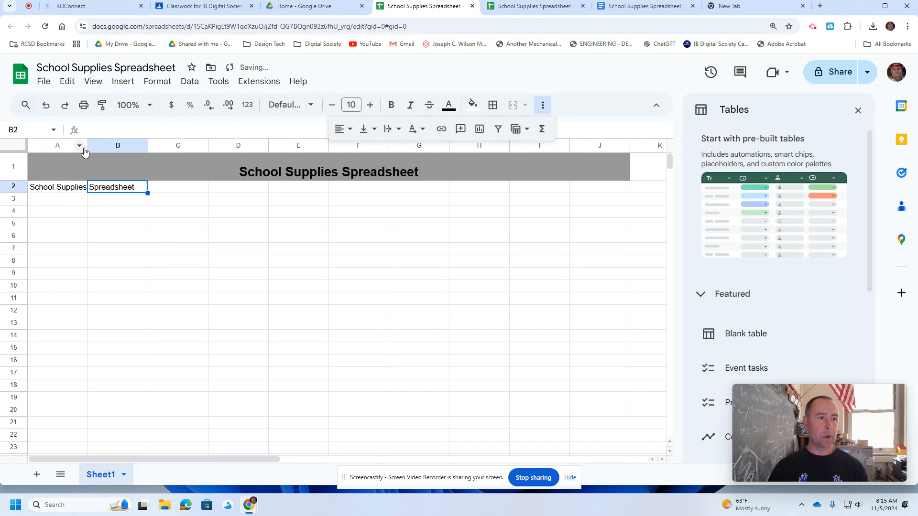
drag(87, 145, 113, 146)
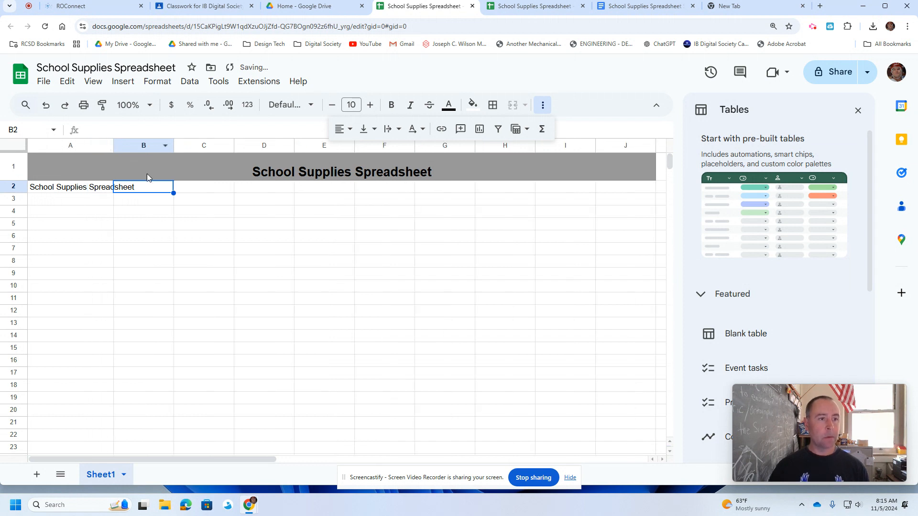
Step: Delete the extra word "Spreadsheet" from cell A2 so the heading reads "School Supplies", and select cell B2
double_click(97, 188)
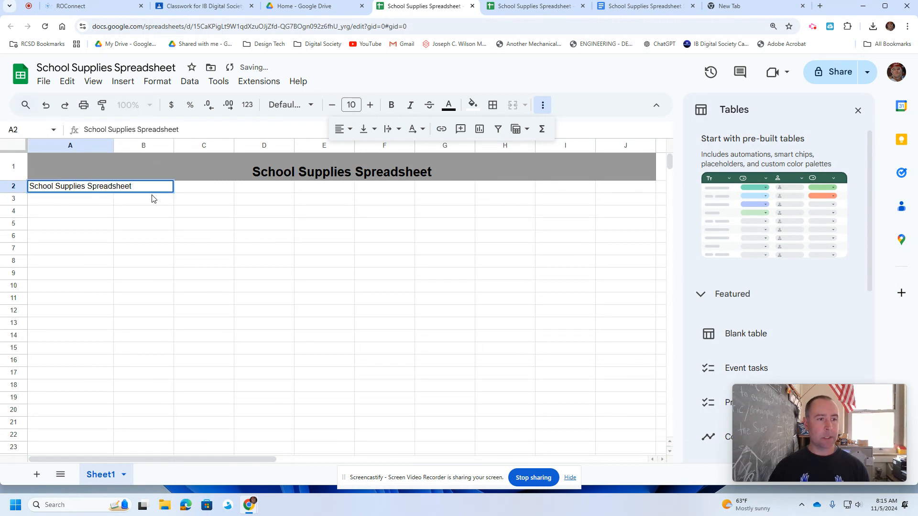
key(BackSpace)
key(BackSpace)
key(BackSpace)
key(BackSpace)
key(BackSpace)
key(BackSpace)
key(BackSpace)
key(BackSpace)
key(BackSpace)
key(BackSpace)
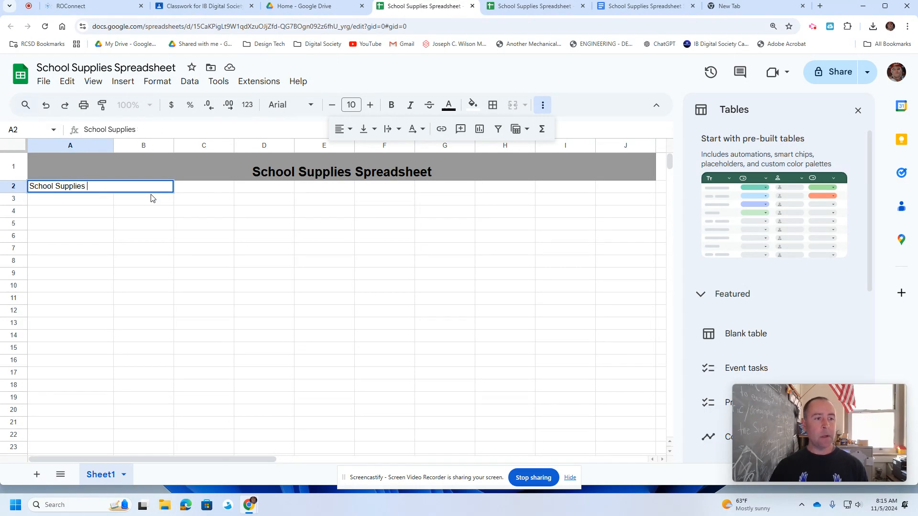
click(152, 235)
click(134, 188)
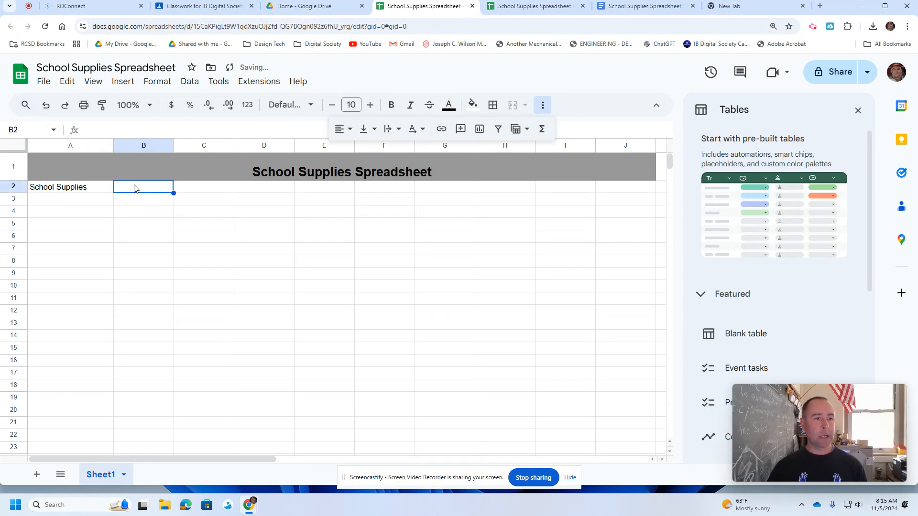
Step: Enter the column headings "Quantity" in cell B2 and "Cost Per Item" in cell C2
text(Q)
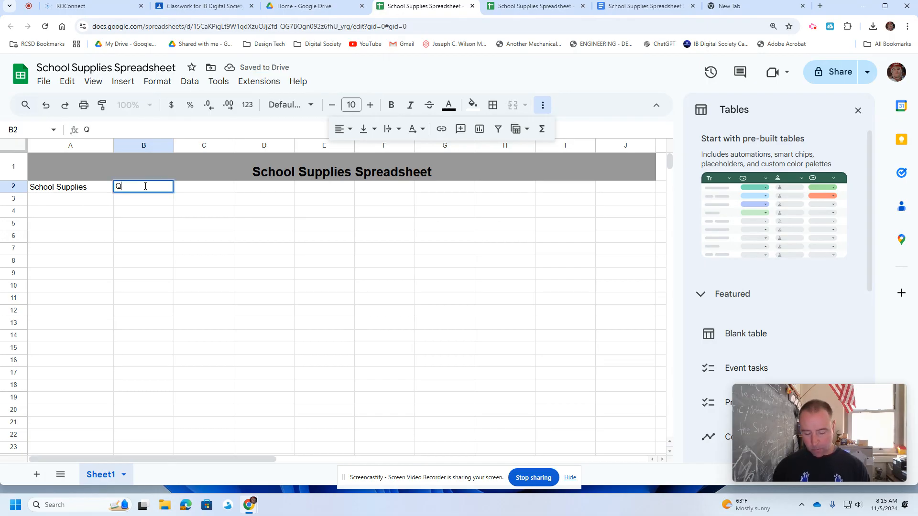
text(tity)
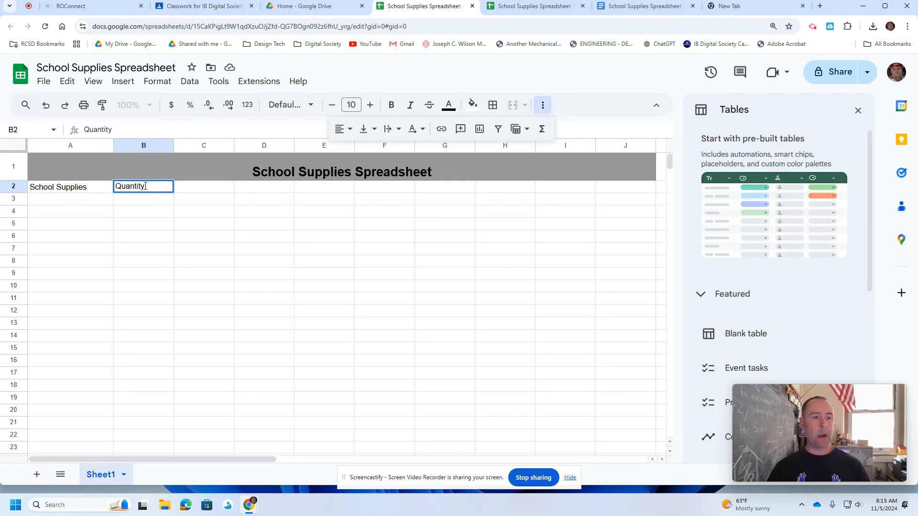
click(195, 188)
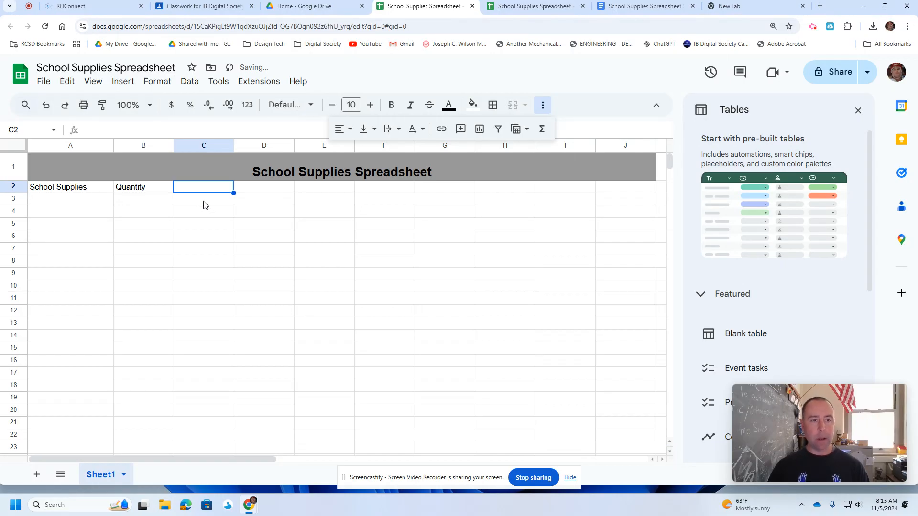
text(Cost)
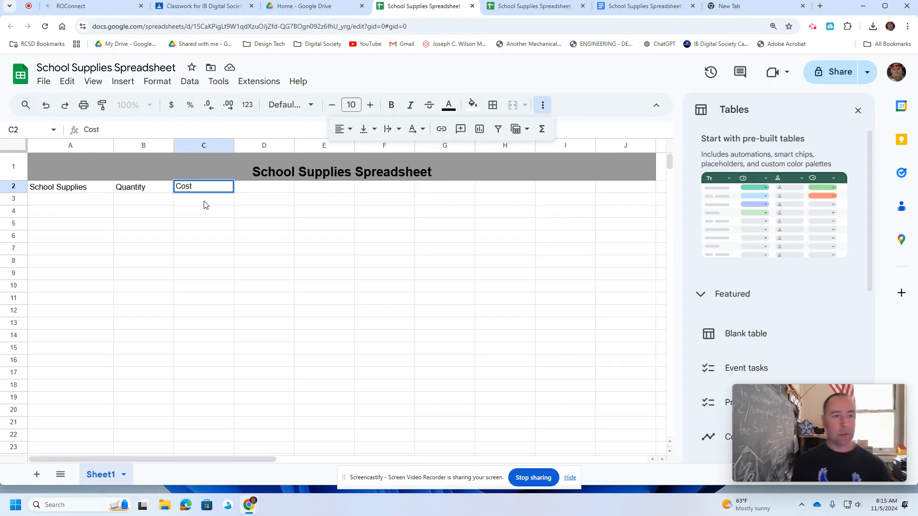
text( Per)
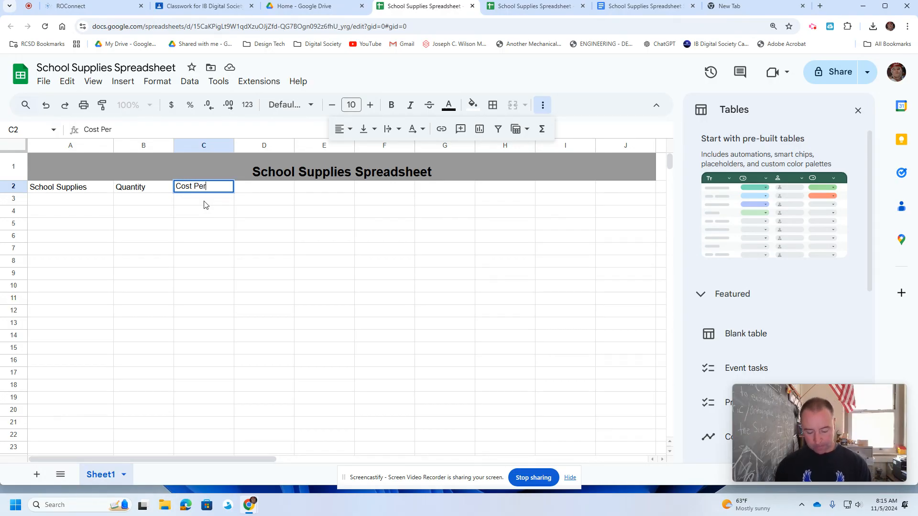
text( item)
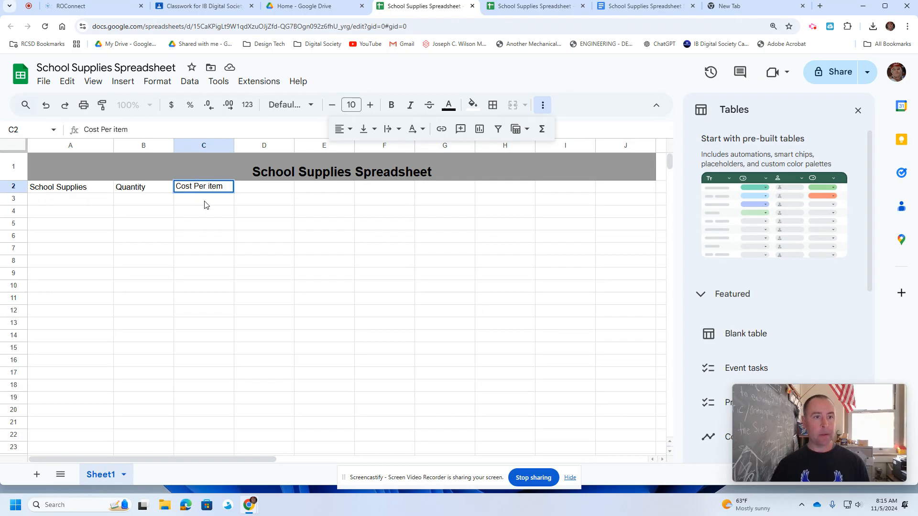
key(BackSpace)
key(BackSpace)
key(BackSpace)
key(BackSpace)
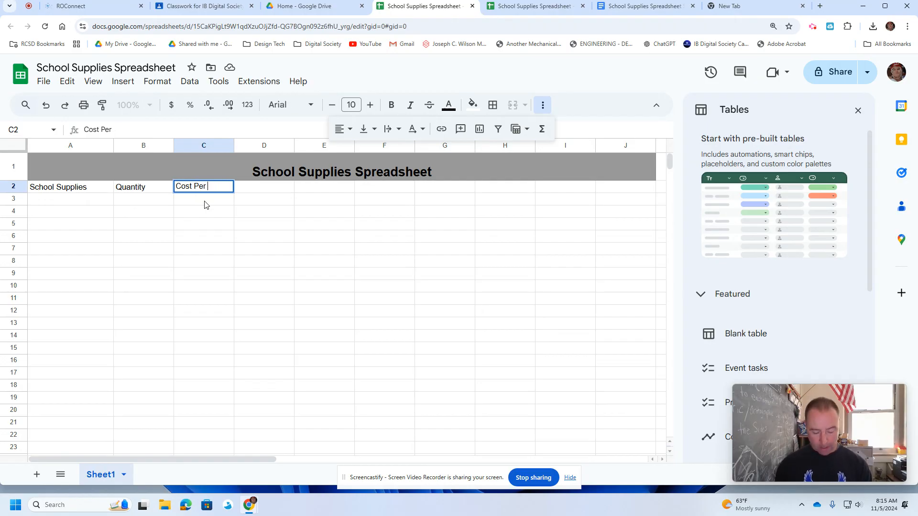
text(Item)
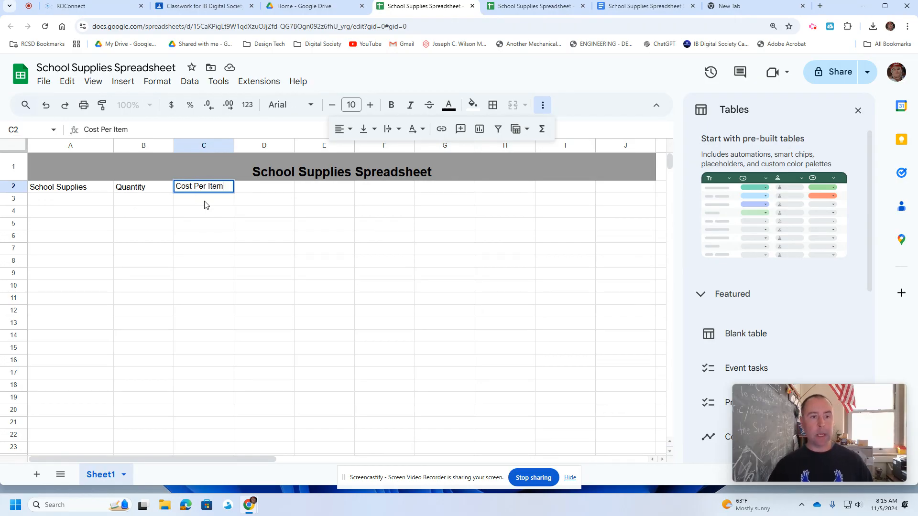
Step: Enter the column headings "Discount %" in cell D2 and "Discount Amount" in cell E2
click(266, 191)
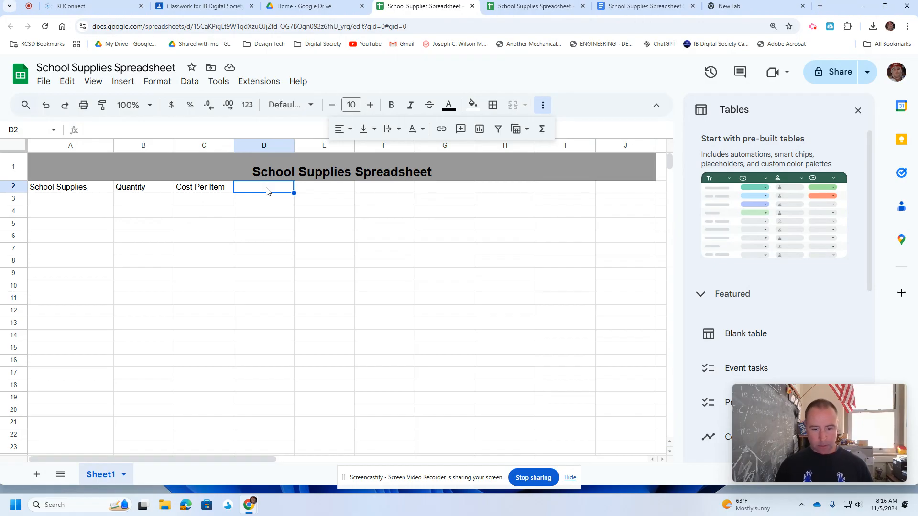
text(Discount)
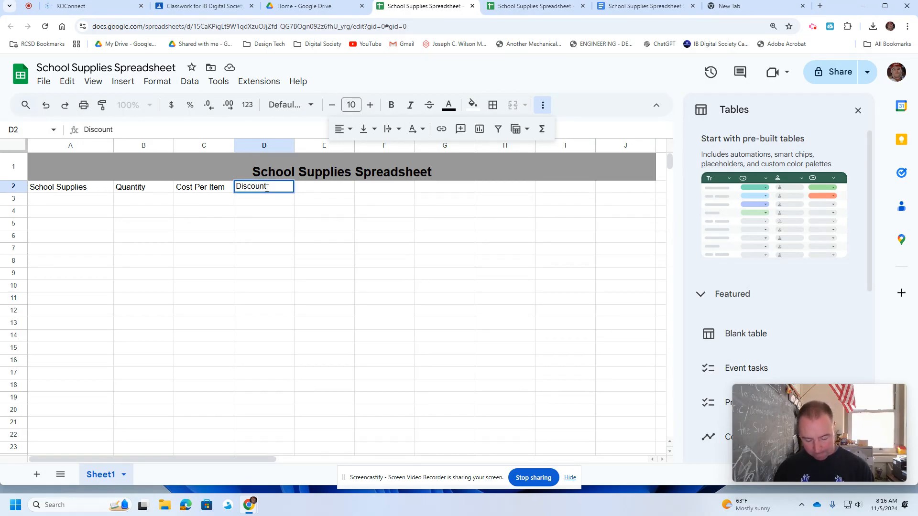
text(%)
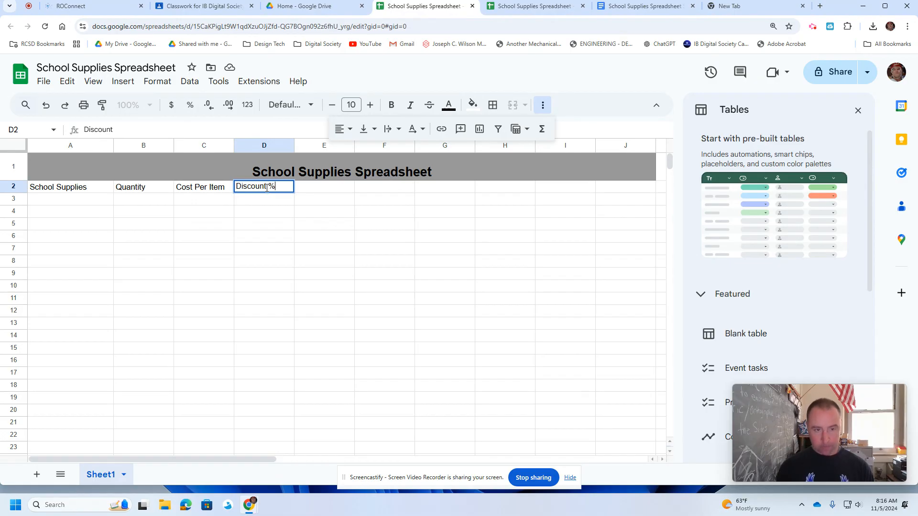
click(321, 190)
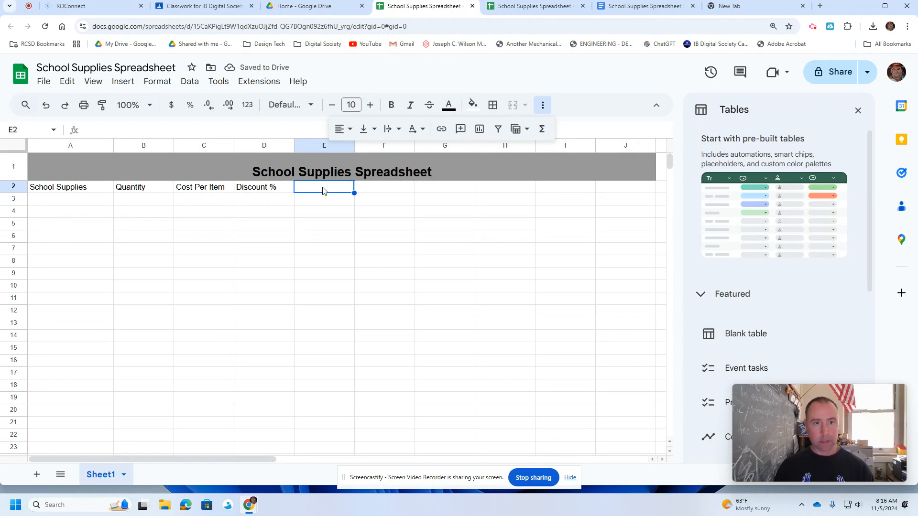
text(D)
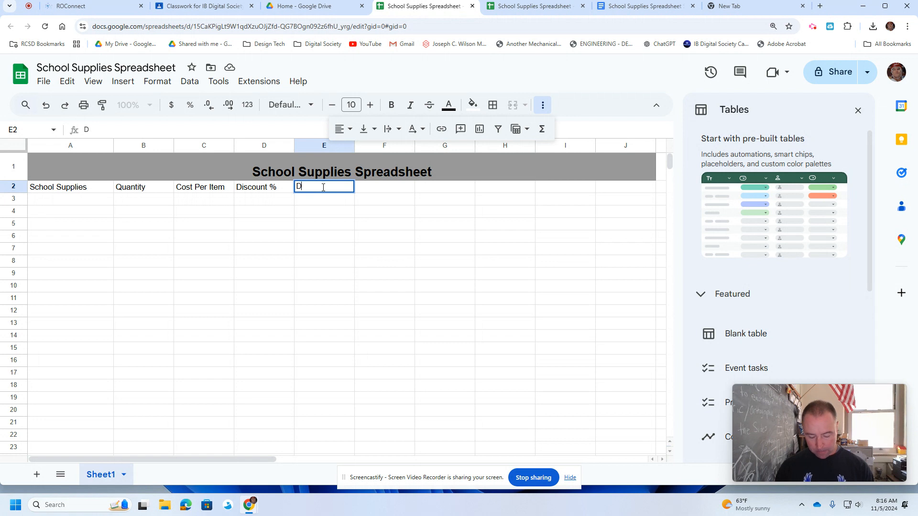
text(iscount Amount)
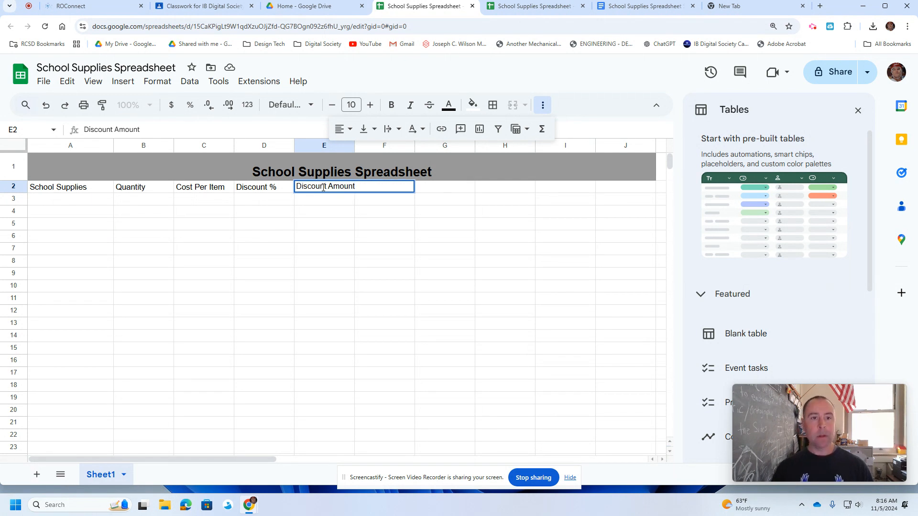
Step: Enter the column headings "Cost of Item w/ Discount" in cell F2 and "Total Cost" in cell G2
click(380, 200)
click(383, 191)
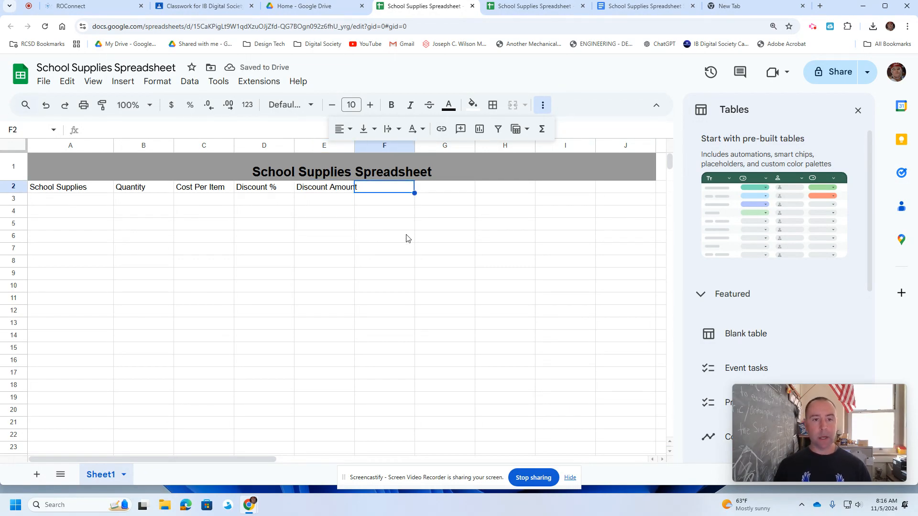
text(Cost)
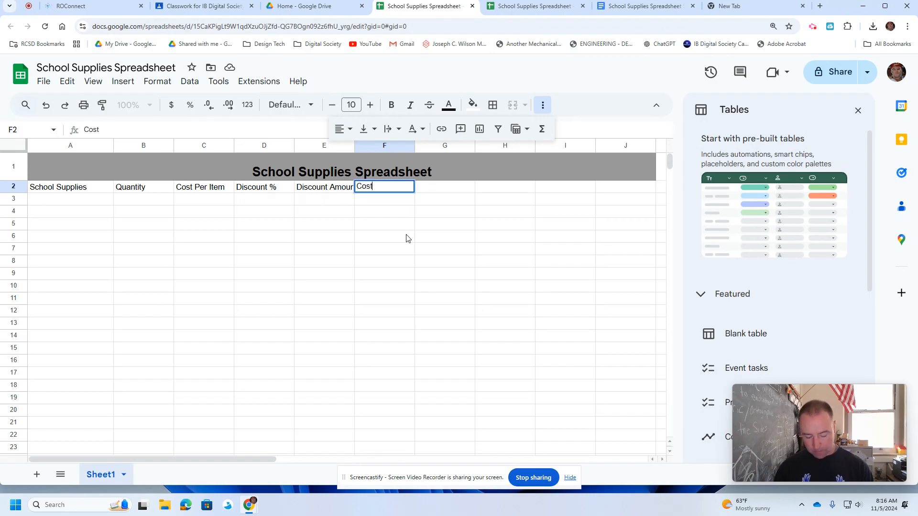
text( of Item w/)
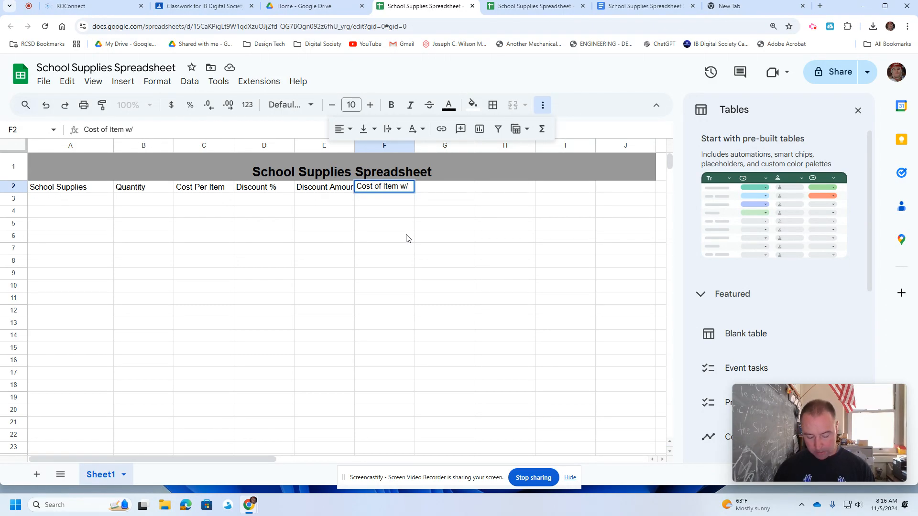
text( Discount)
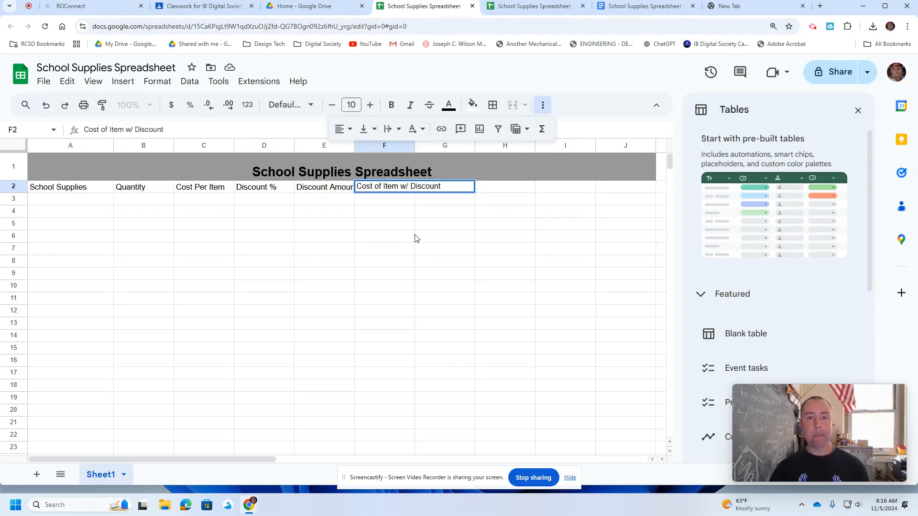
click(464, 237)
click(465, 188)
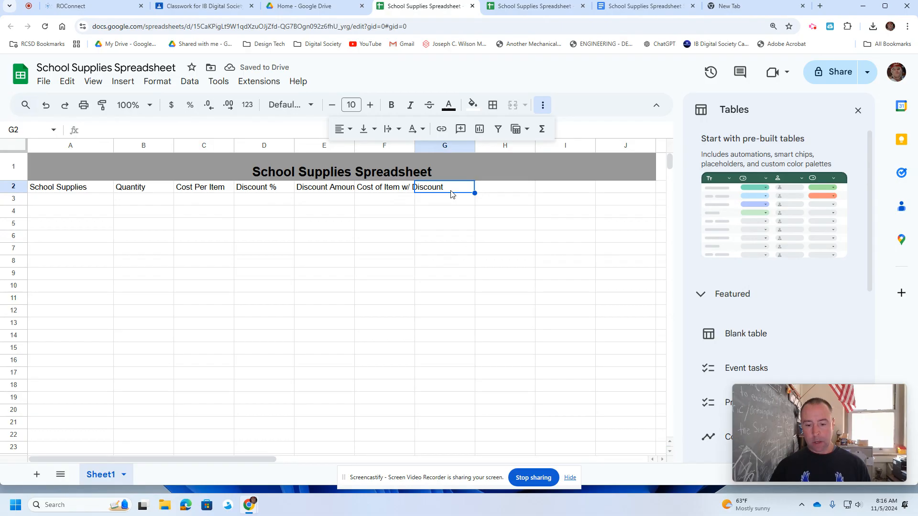
text(Total Cost)
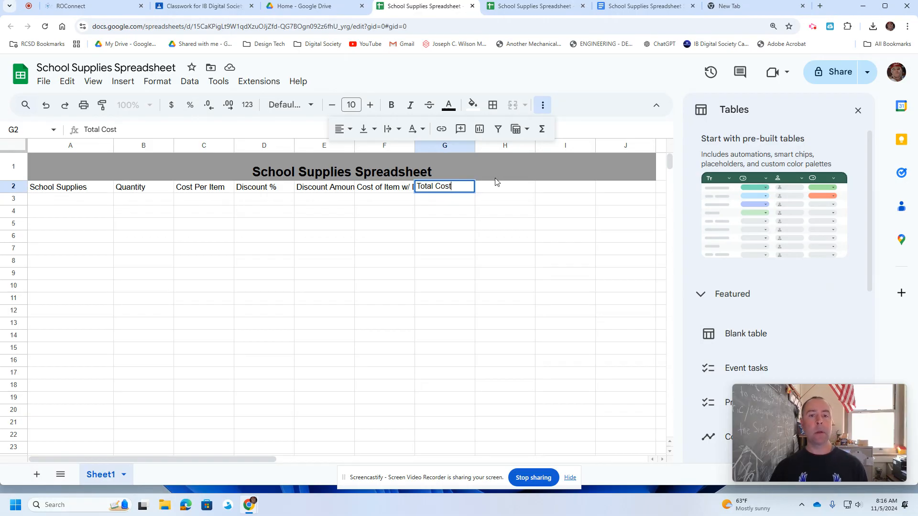
Step: Enter the column headings "Sales Tax" in cell H2 and "Total Cost" in cell I2
click(506, 190)
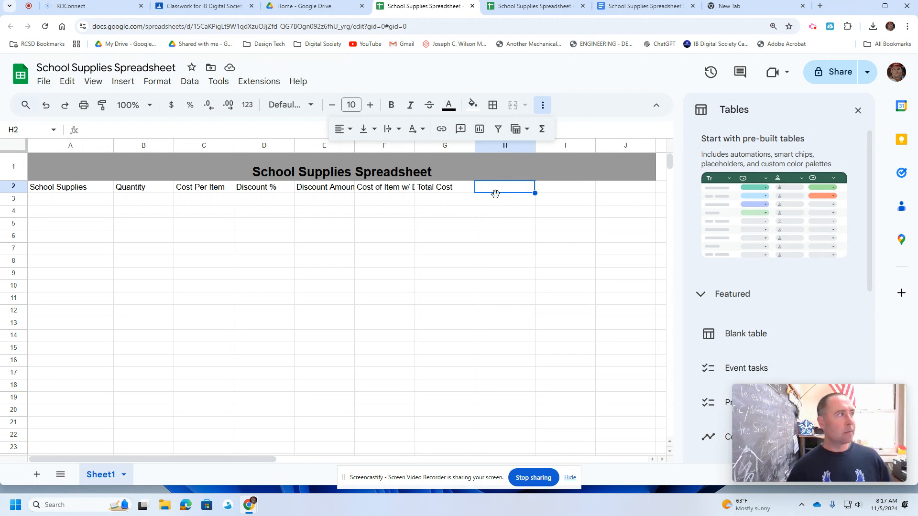
click(467, 189)
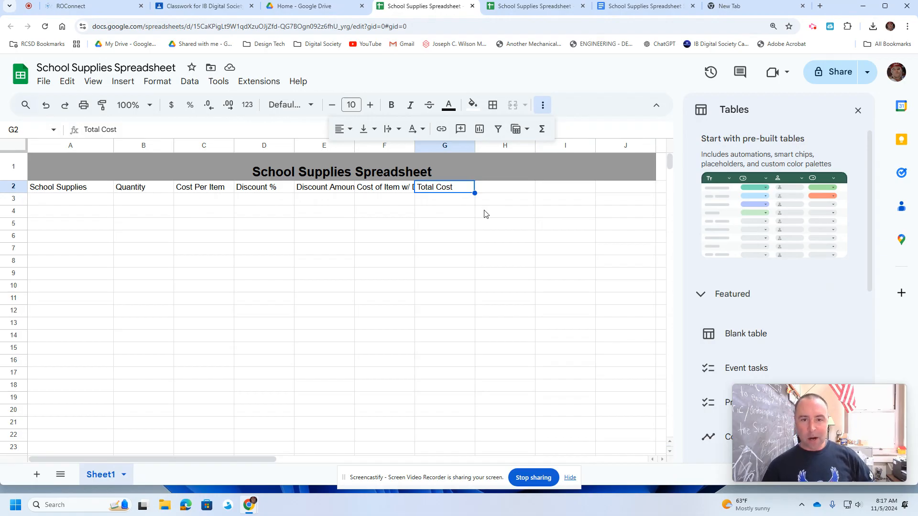
click(491, 193)
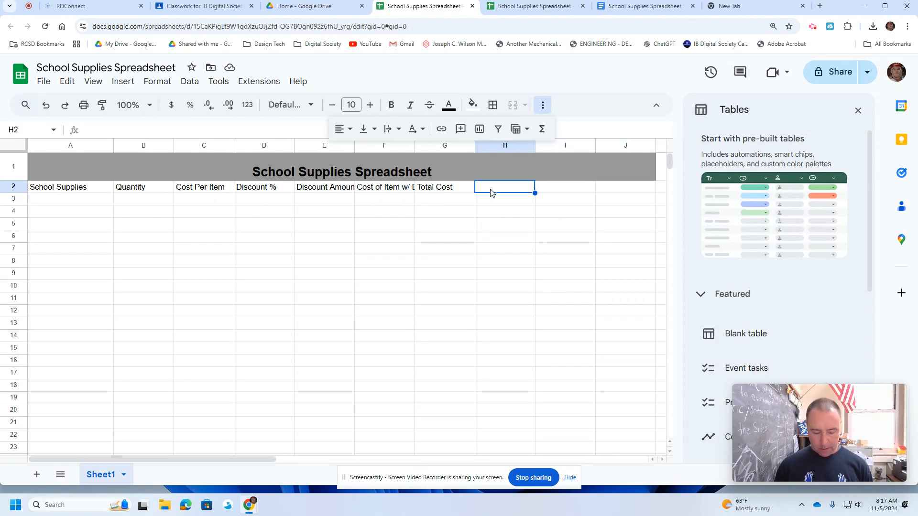
text(Sales )
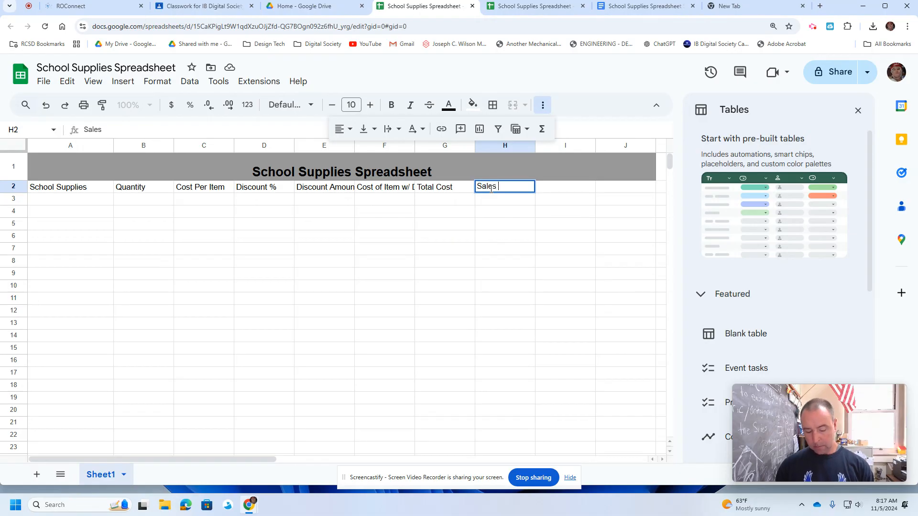
text(Tax)
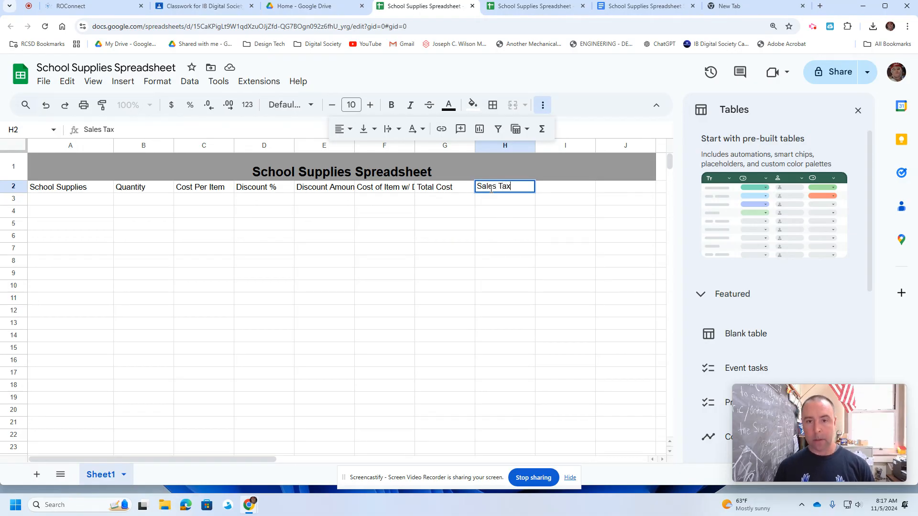
click(546, 190)
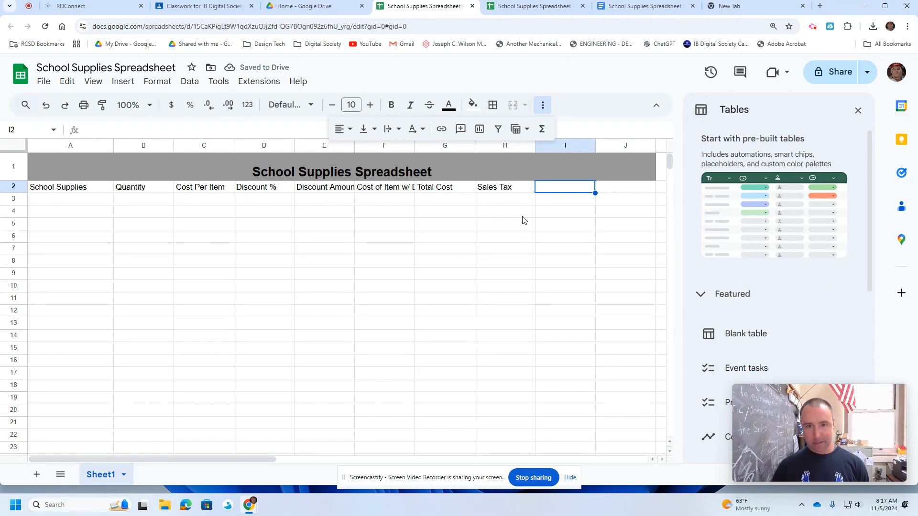
text(T)
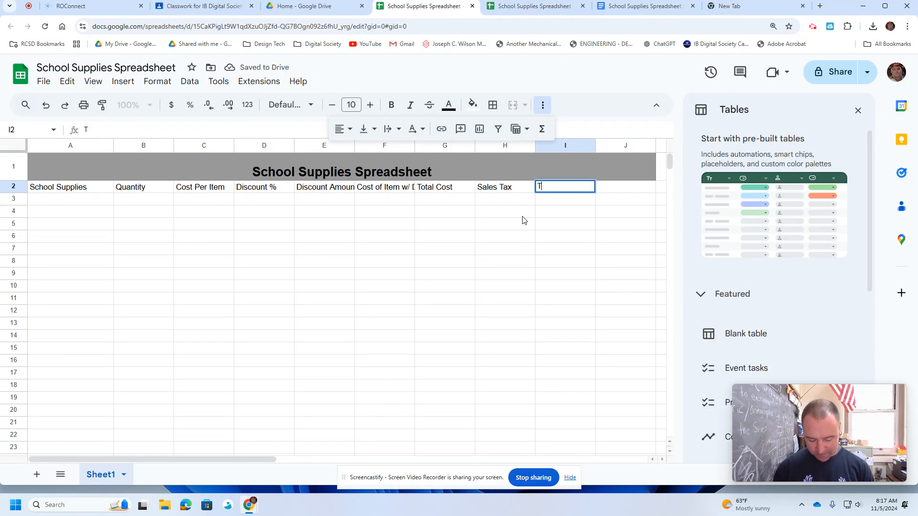
text(otal Cost)
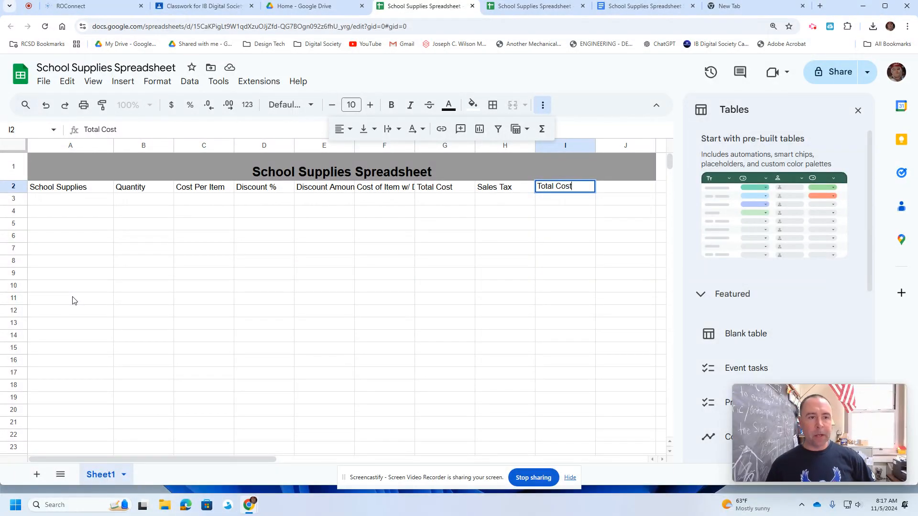
Step: Narrow column A slightly and widen columns E and F to fit their full headings
drag(113, 145, 104, 145)
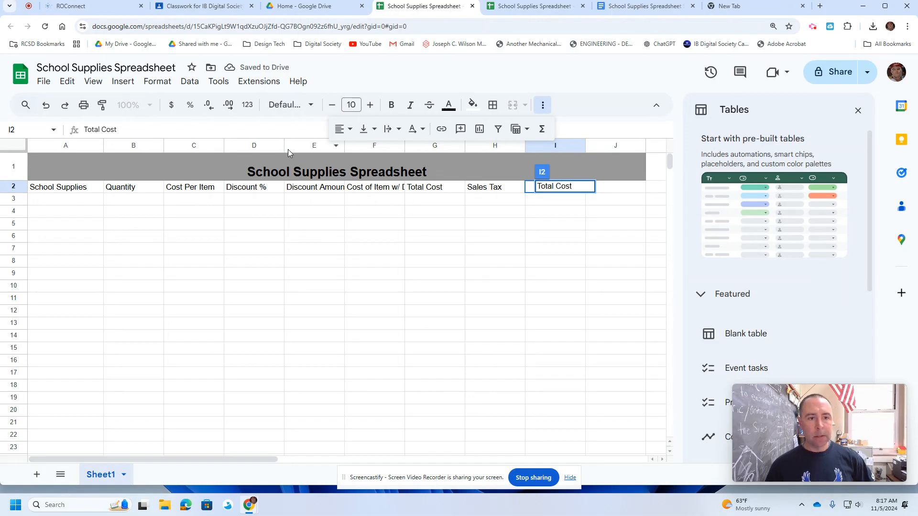
drag(344, 146, 375, 152)
drag(436, 146, 470, 148)
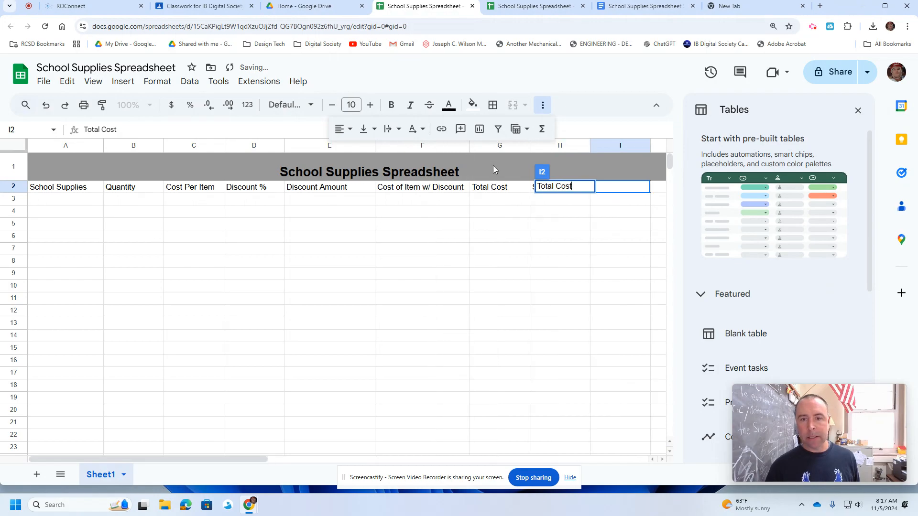
click(558, 226)
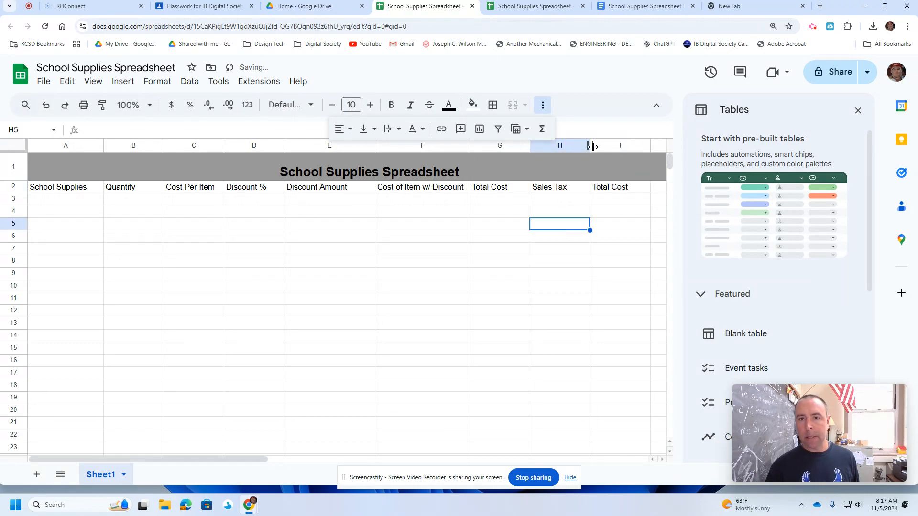
Step: Format the headings in A2:I2 with a gray fill and bold text, and widen column F to fit its bold heading
drag(615, 191, 102, 191)
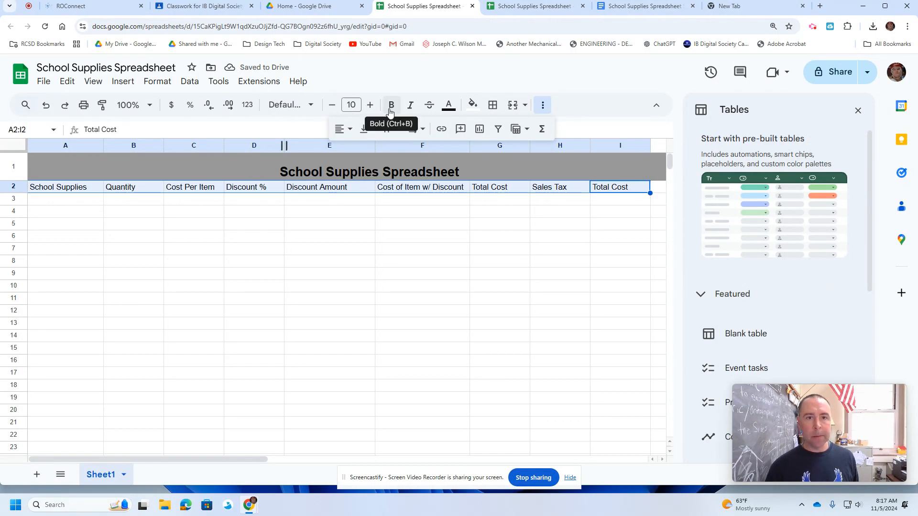
click(479, 107)
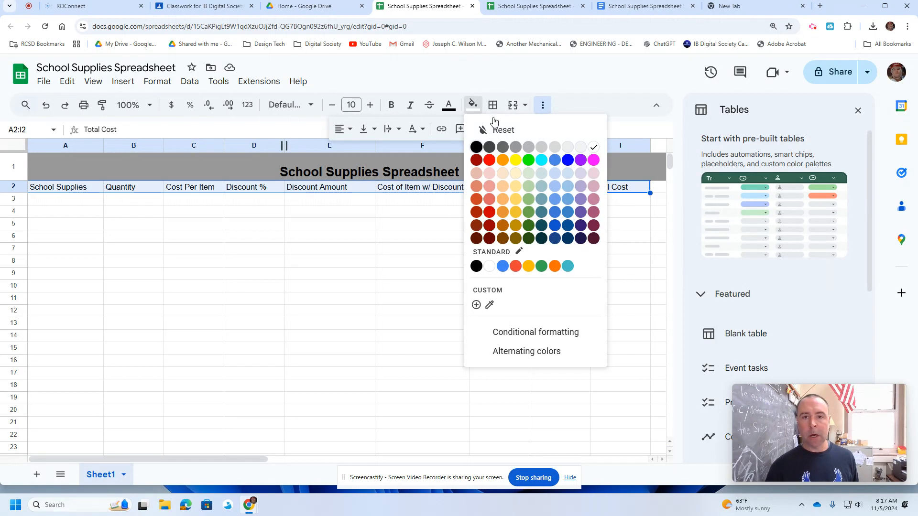
click(540, 146)
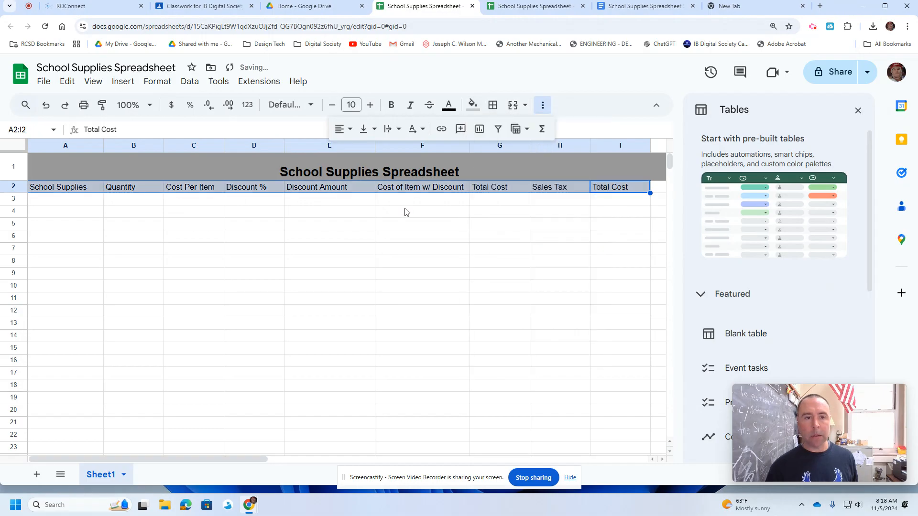
click(392, 104)
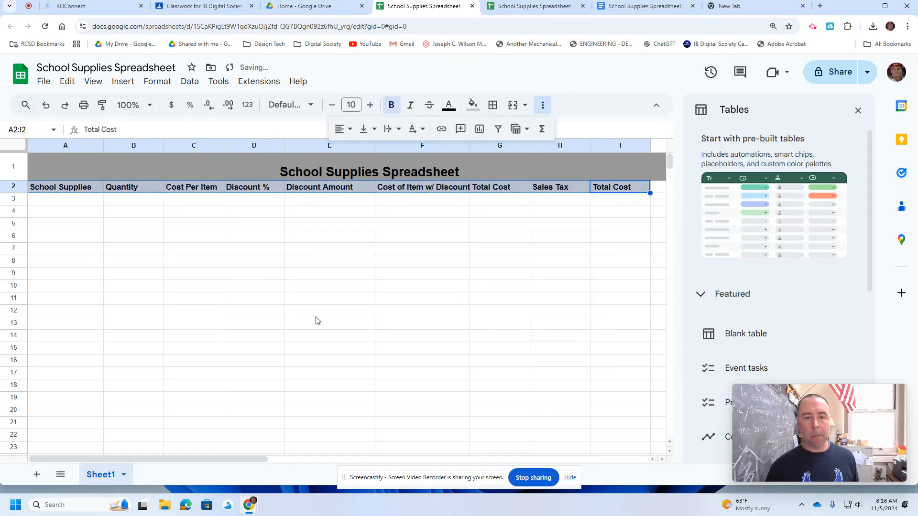
click(468, 312)
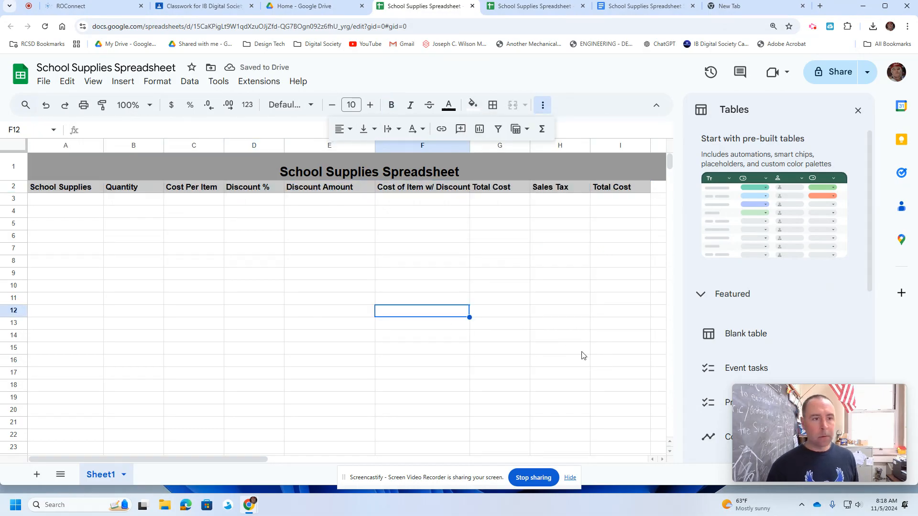
drag(470, 146, 480, 149)
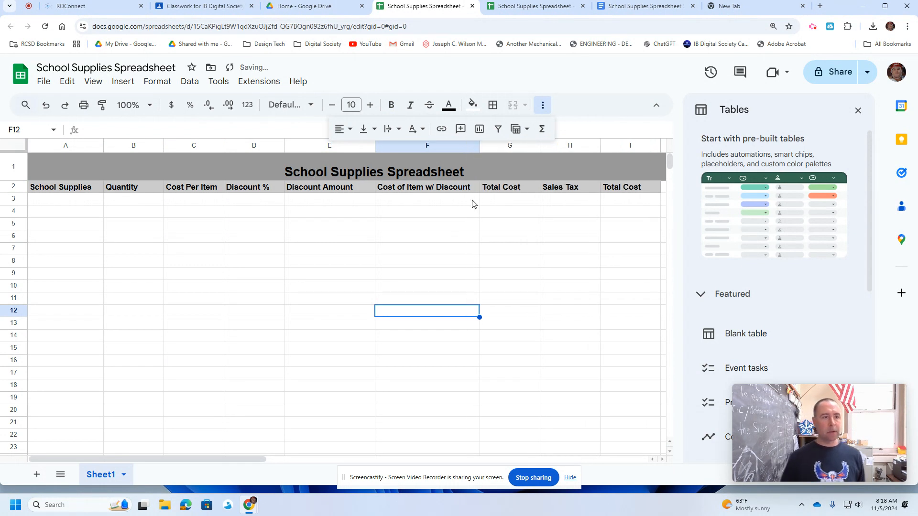